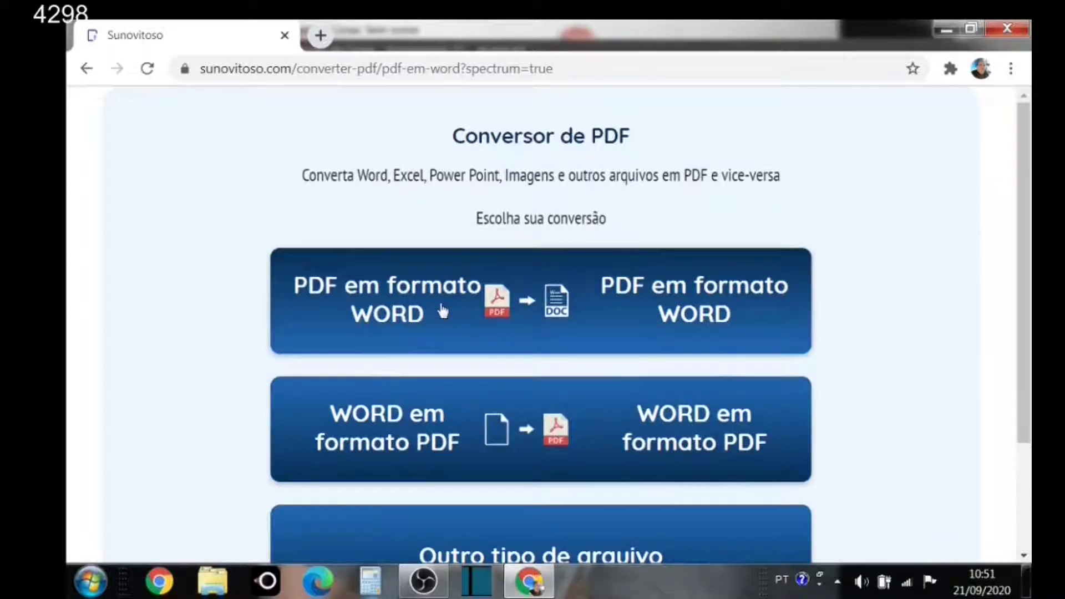
From the PDF em formato WORD tutorial page, add the Abertura e-mail extension to Chrome
click(443, 312)
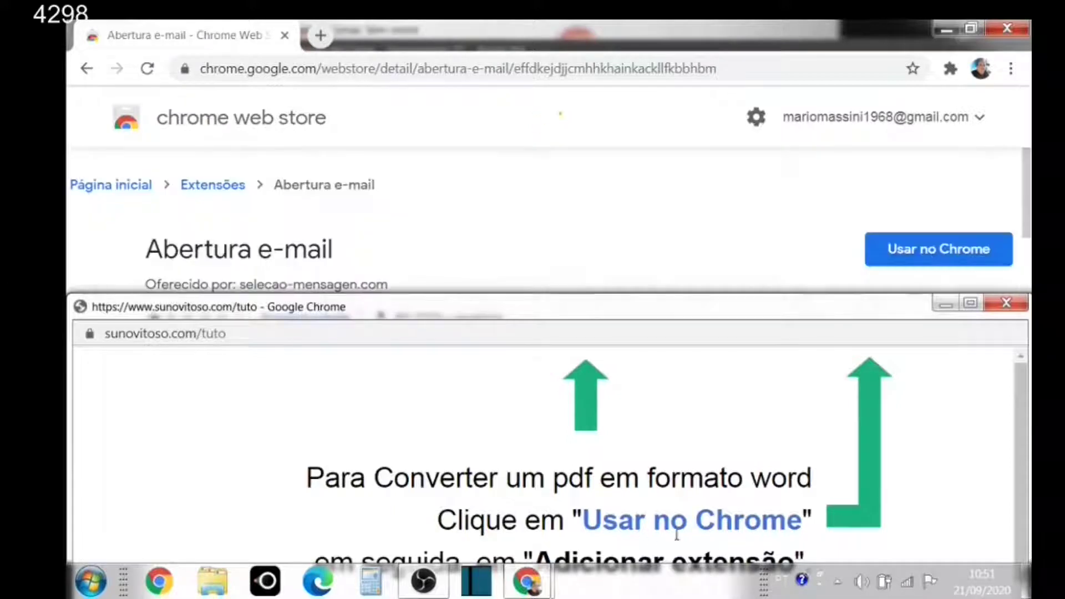
click(938, 257)
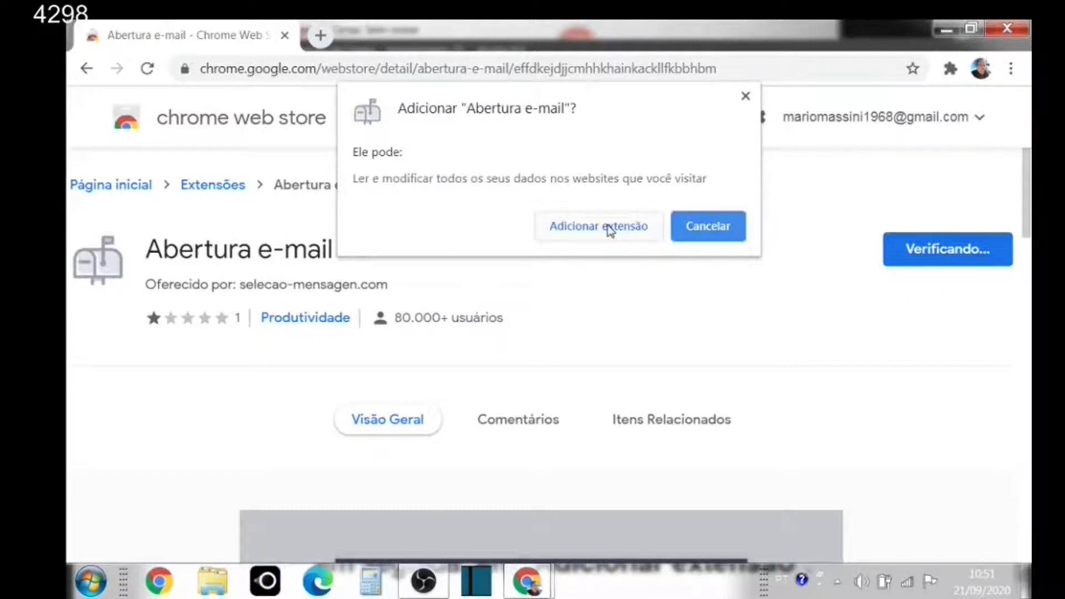
click(611, 229)
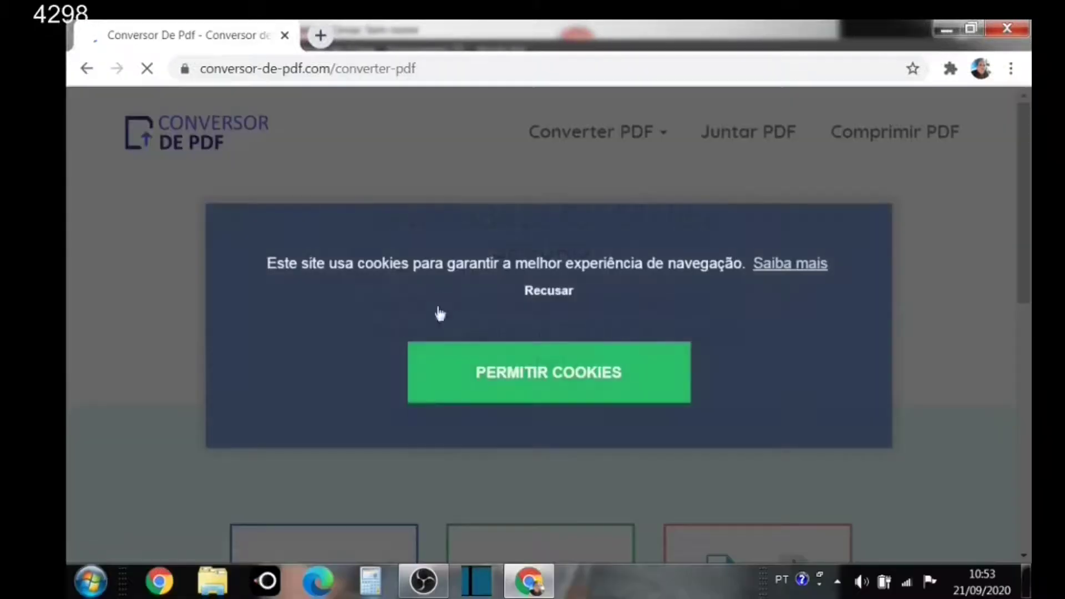
Accept Conversor de PDF's cookies and switch Chrome to fullscreen to show the file-type choices
click(542, 378)
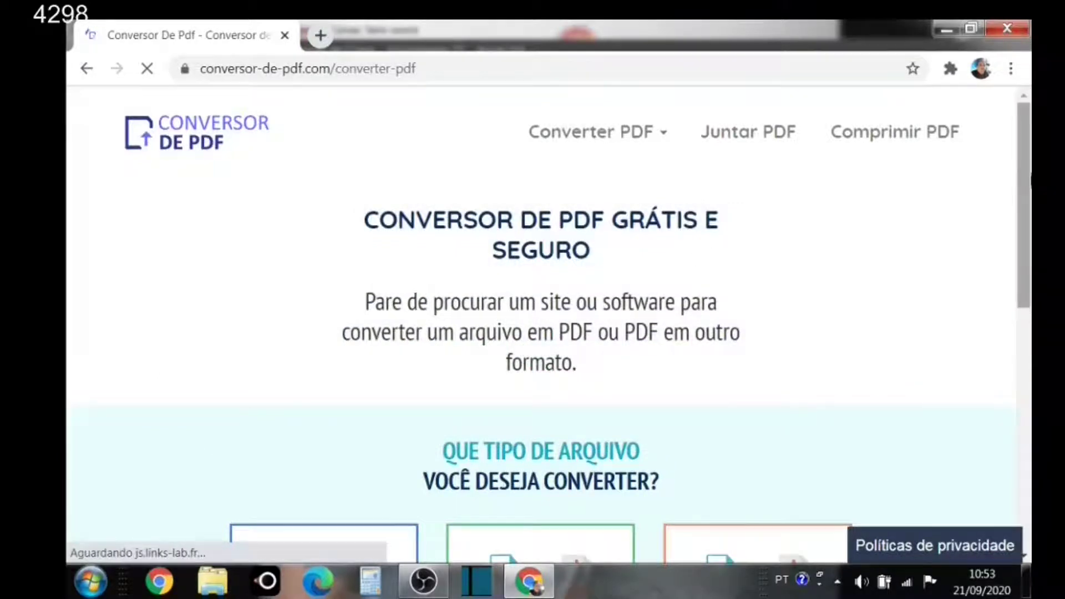
scroll(1017, 195, down, 1)
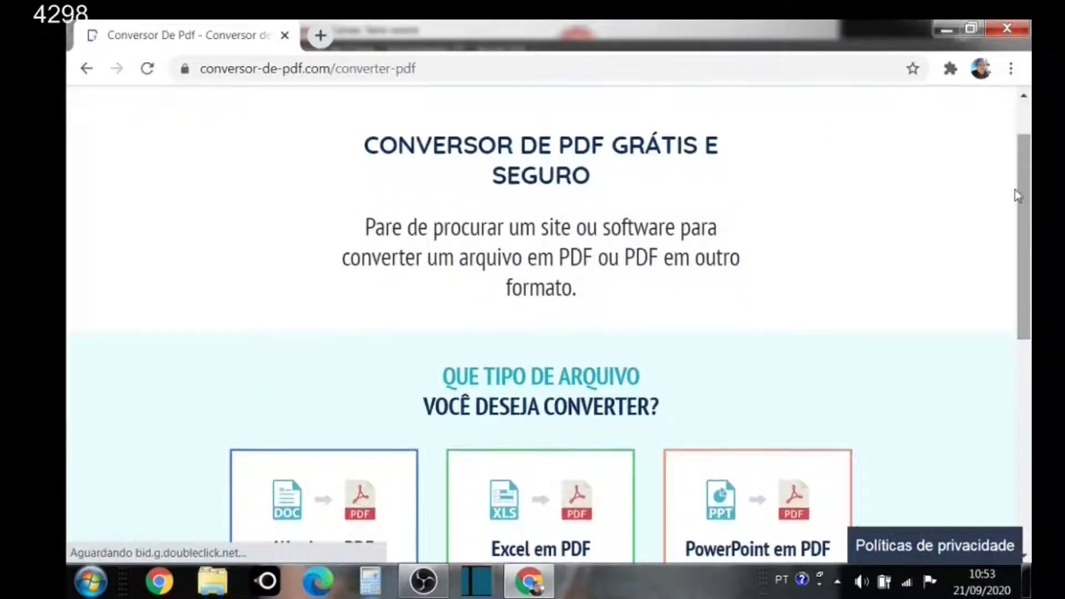
click(1012, 69)
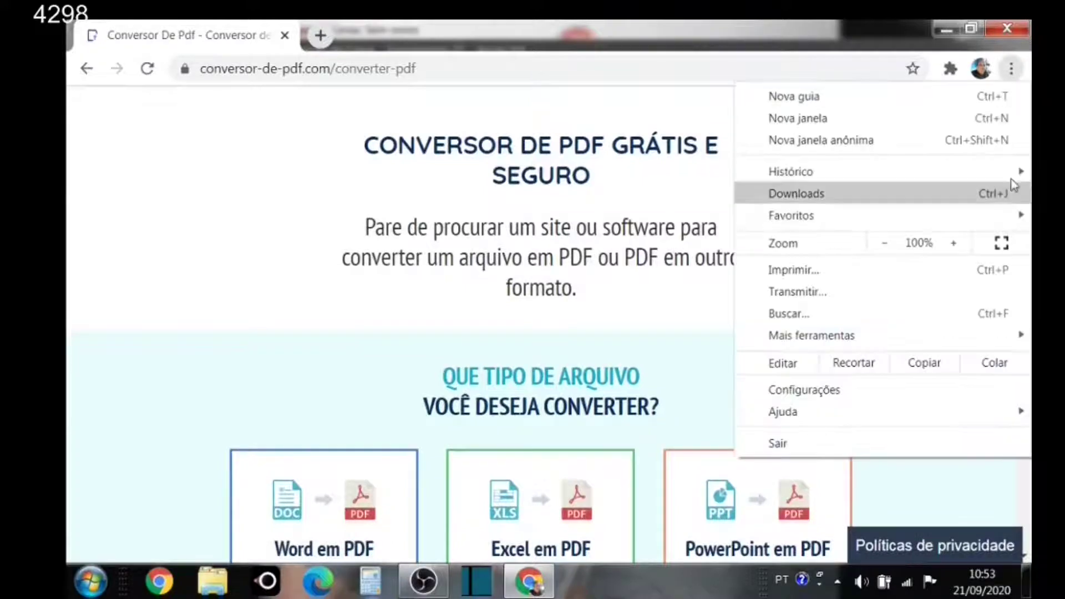
click(1002, 244)
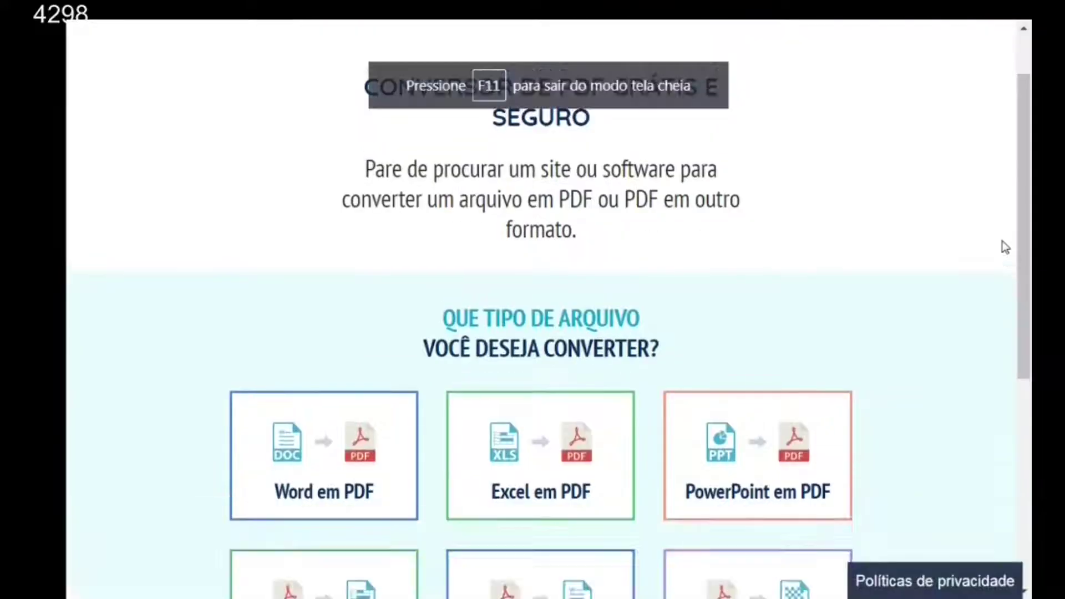
Convert the INSTAGRAM Word document from folder 2 with Word em PDF and download it
click(320, 475)
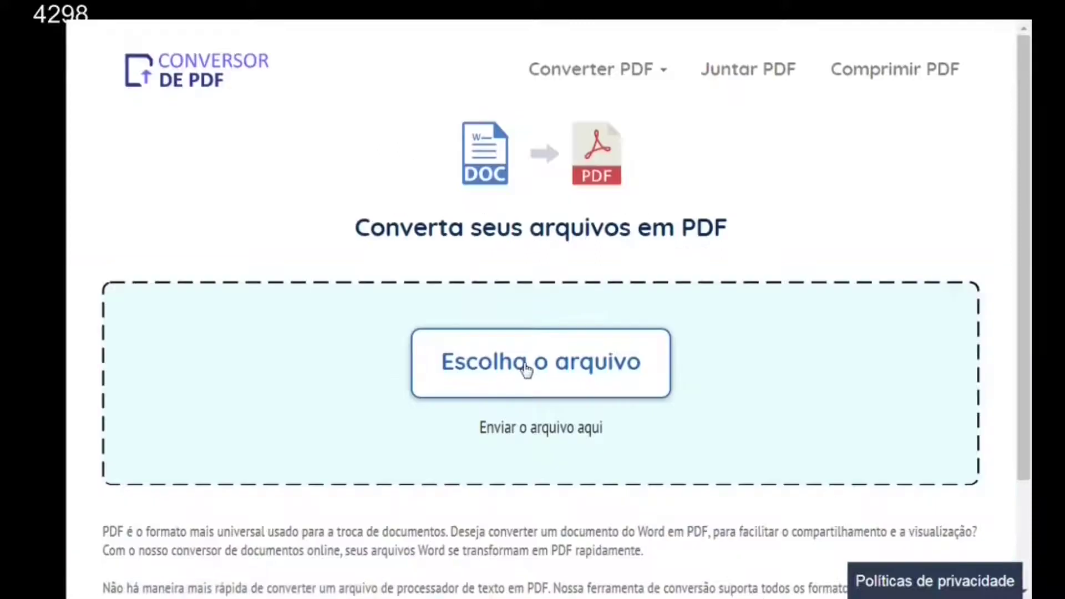
click(526, 367)
click(492, 256)
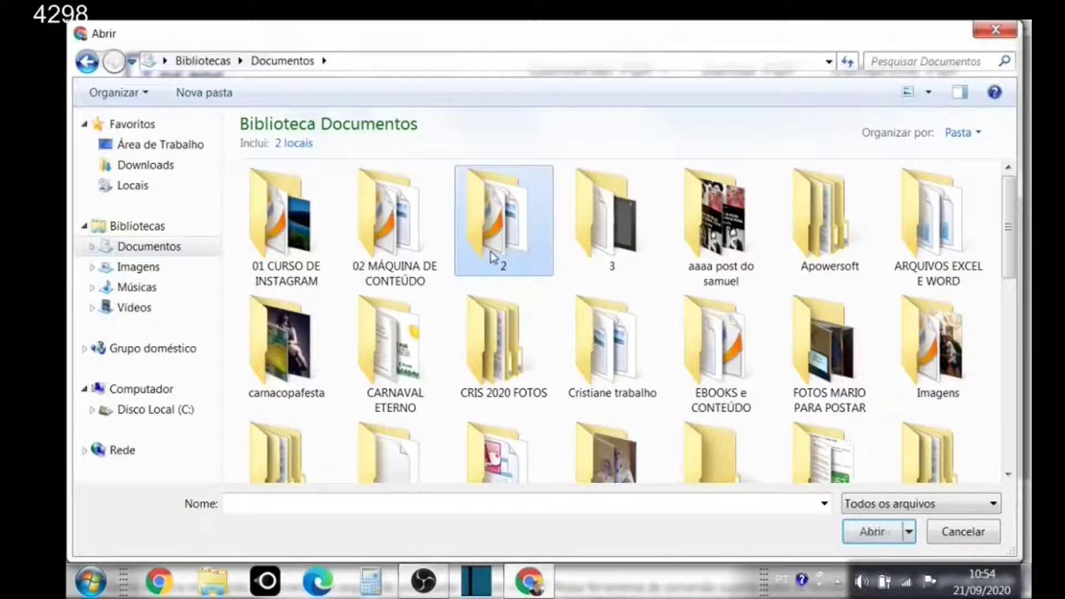
double_click(491, 256)
click(938, 383)
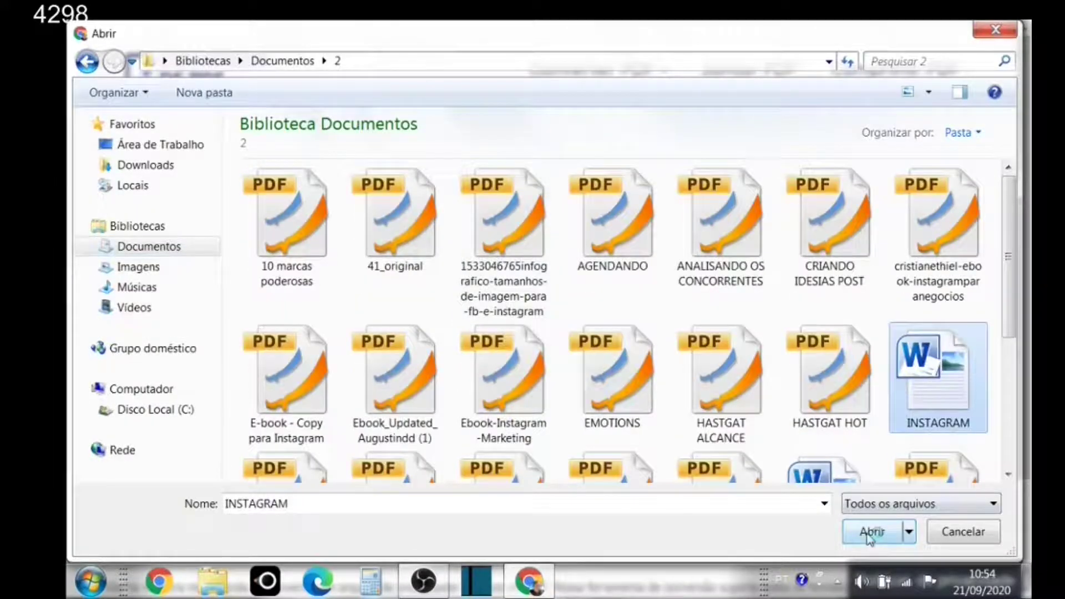
click(870, 532)
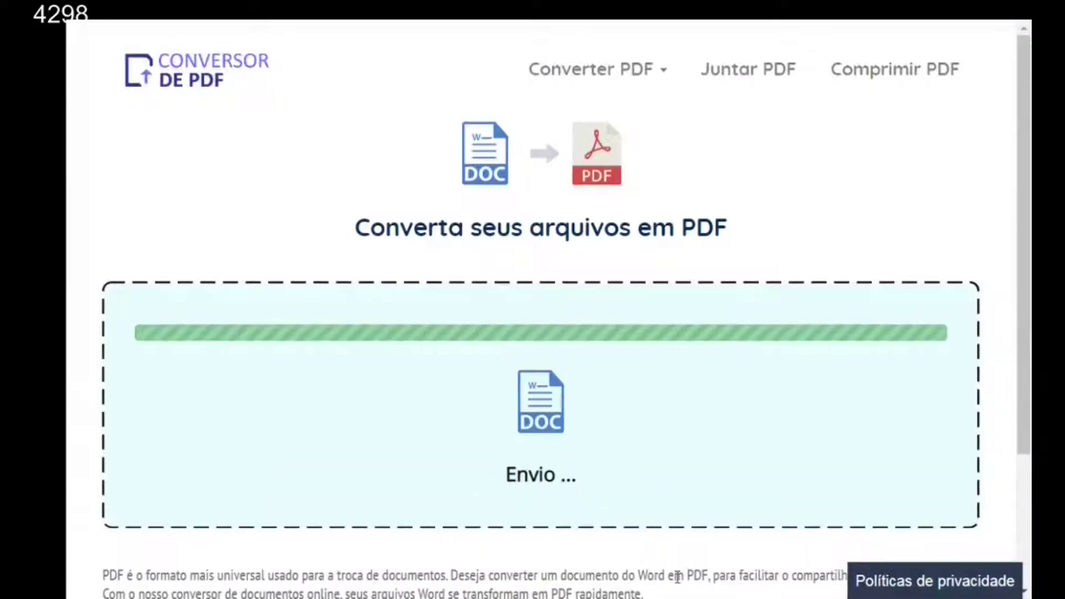
click(593, 481)
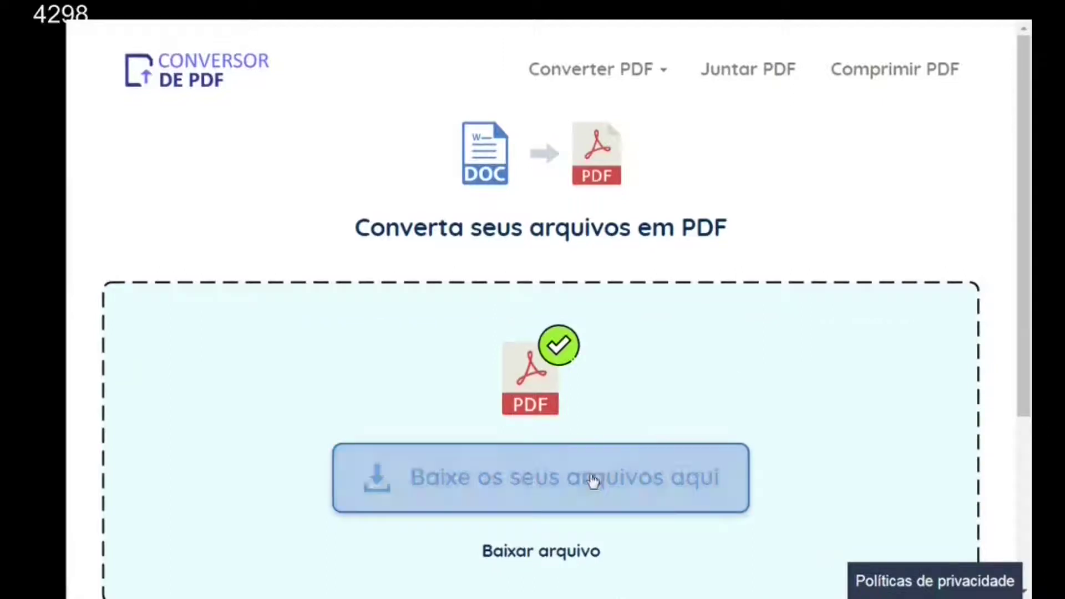
click(591, 480)
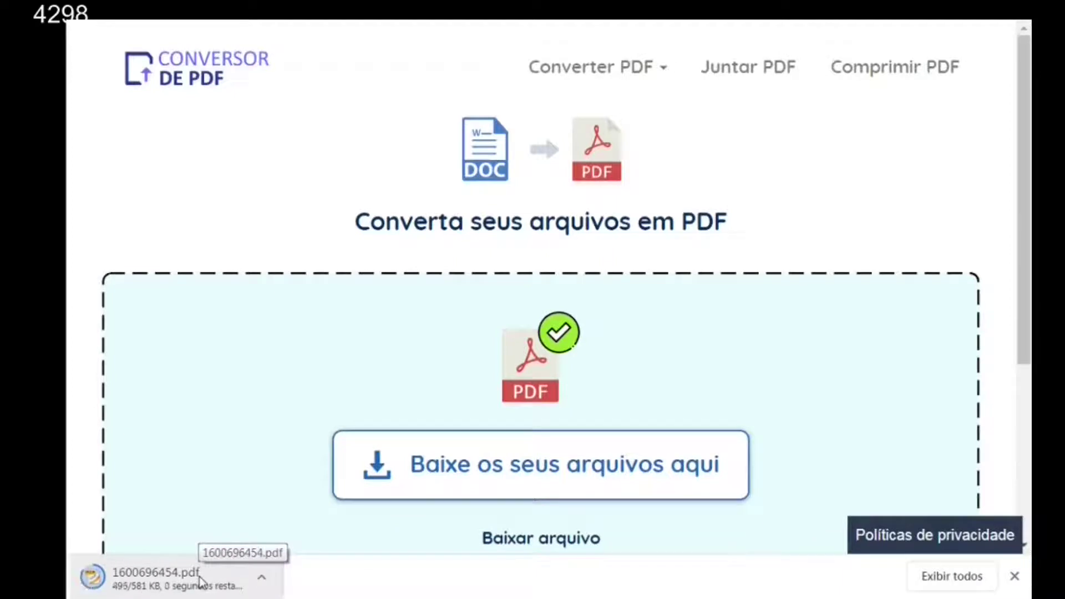
Open 1600696454.pdf, scroll through its 10 pages, and leave fullscreen
click(203, 577)
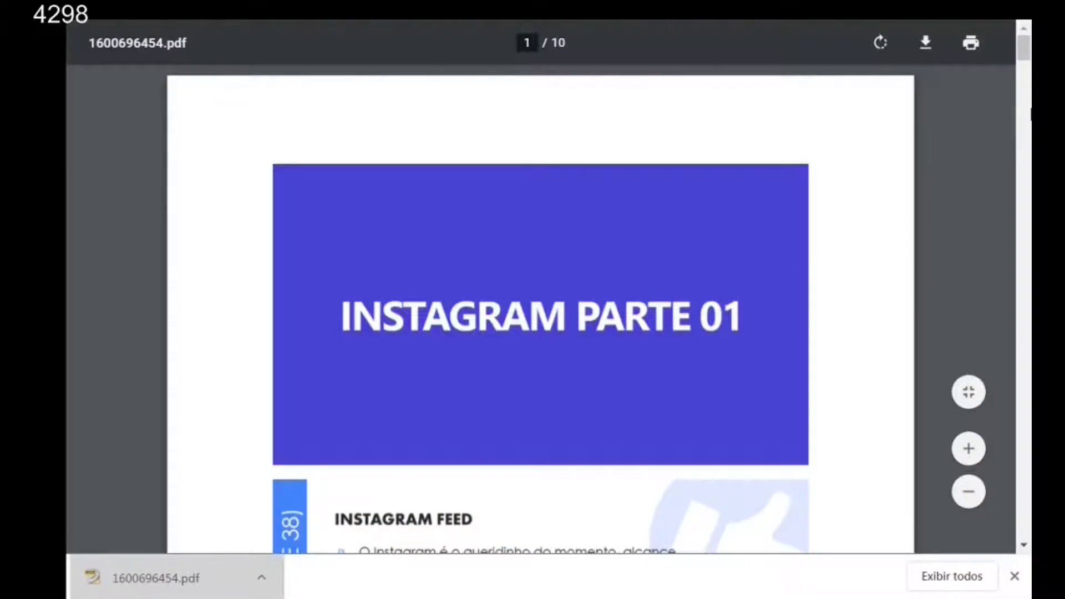
scroll(1030, 127, down, 5)
scroll(1030, 144, down, 5)
scroll(1031, 166, down, 5)
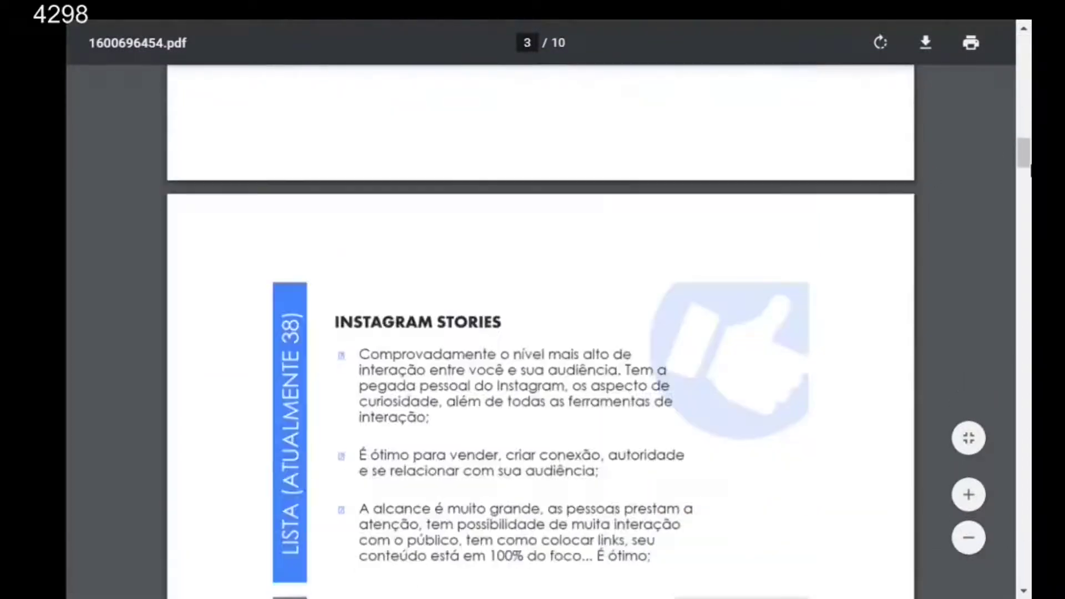
scroll(1031, 176, down, 3)
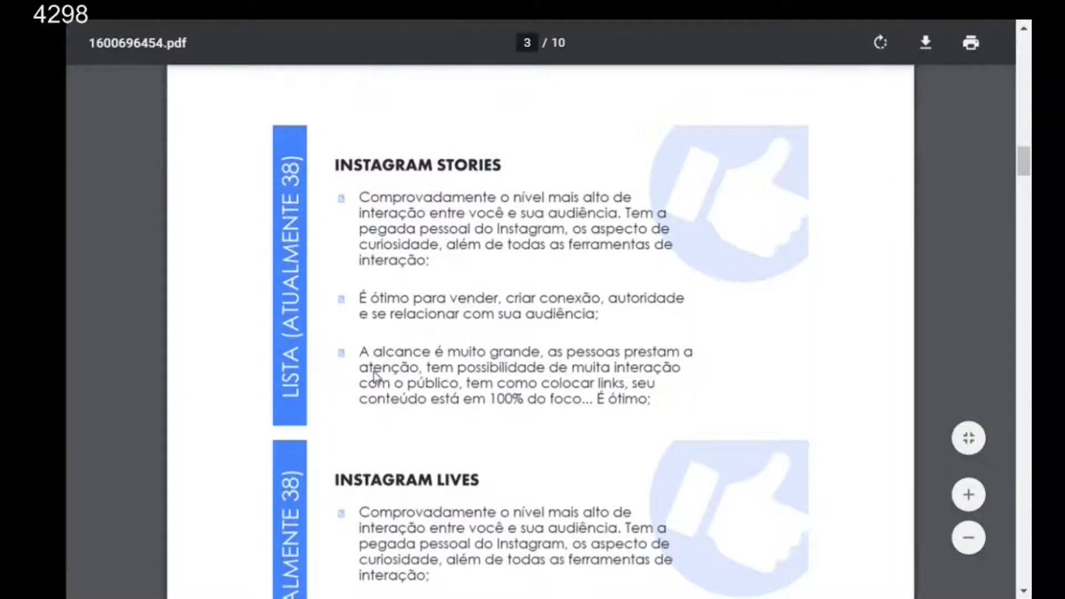
key(F11)
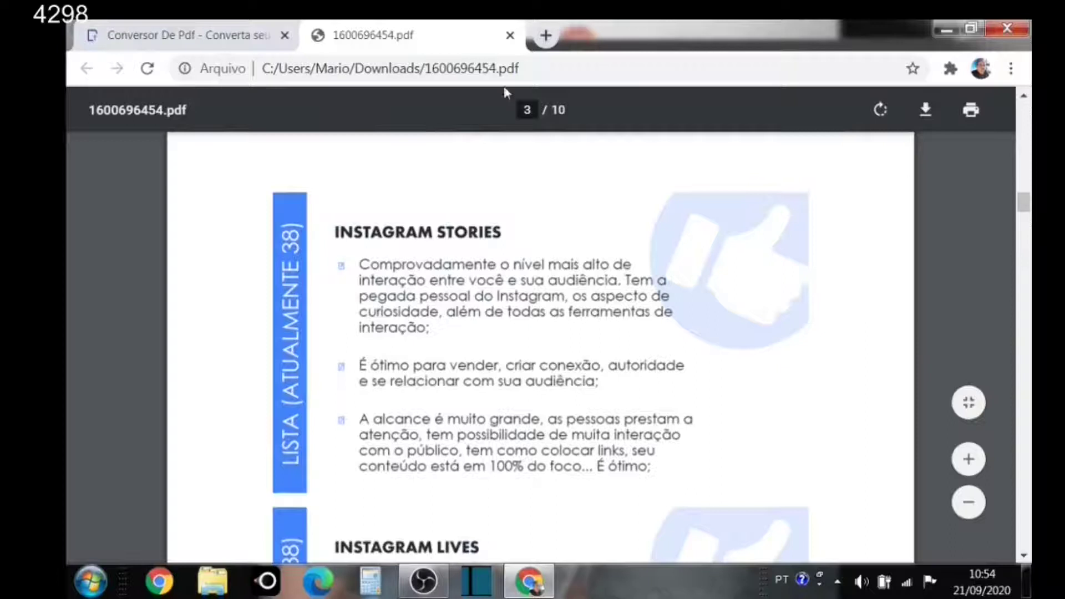
Convert LISTA DE TAREFAS from Documentos > ARQUIVOS EXCEL E WORD with Excel em PDF, then open 1600696522.pdf
key(ctrl+w)
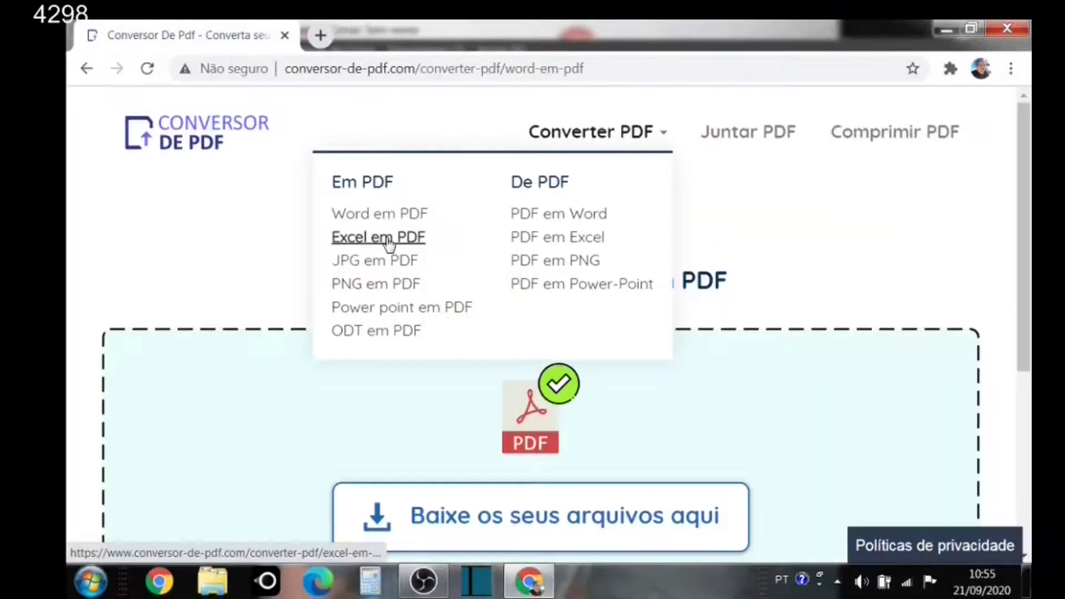
click(390, 239)
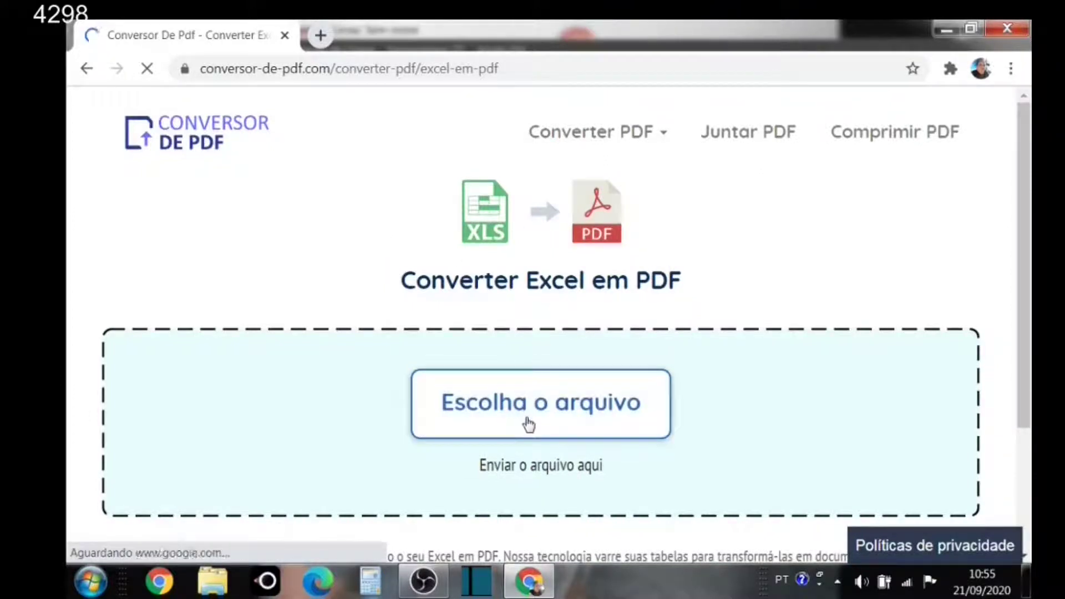
click(528, 425)
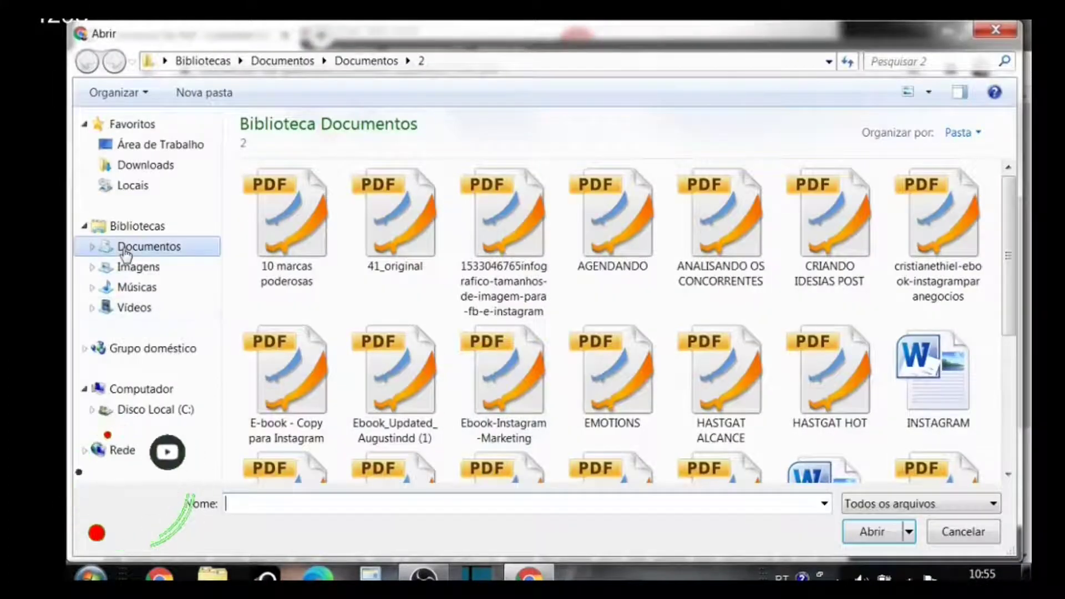
click(147, 247)
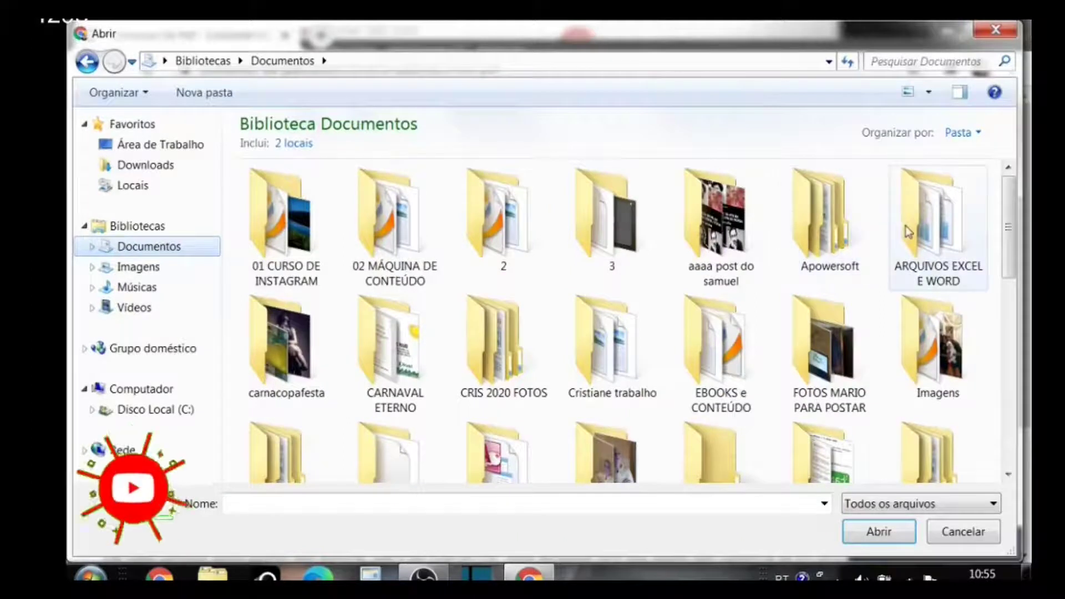
click(910, 233)
double_click(909, 232)
click(406, 248)
click(872, 532)
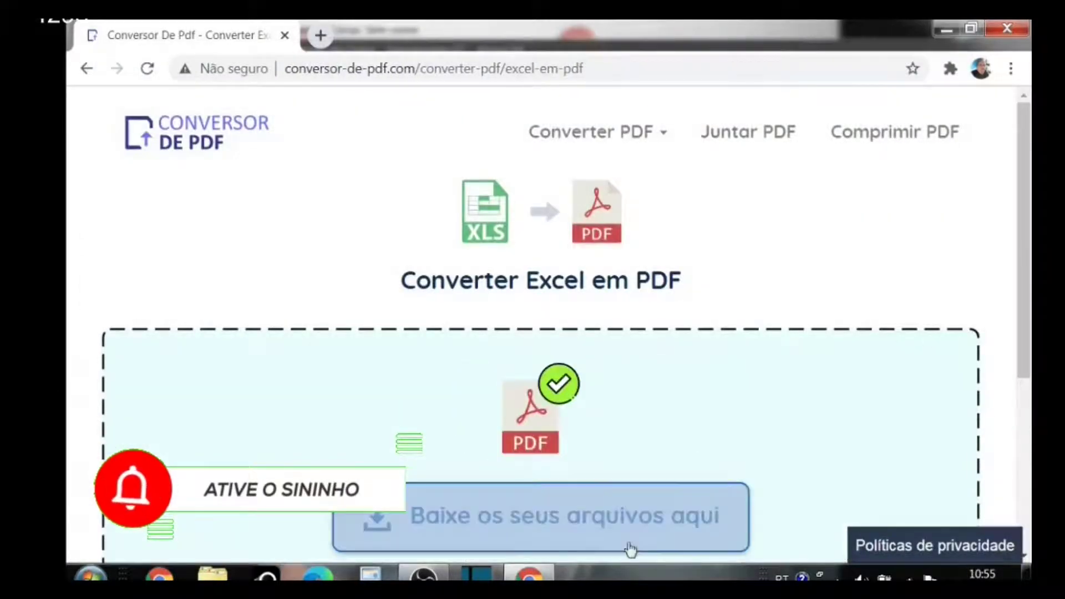
click(602, 527)
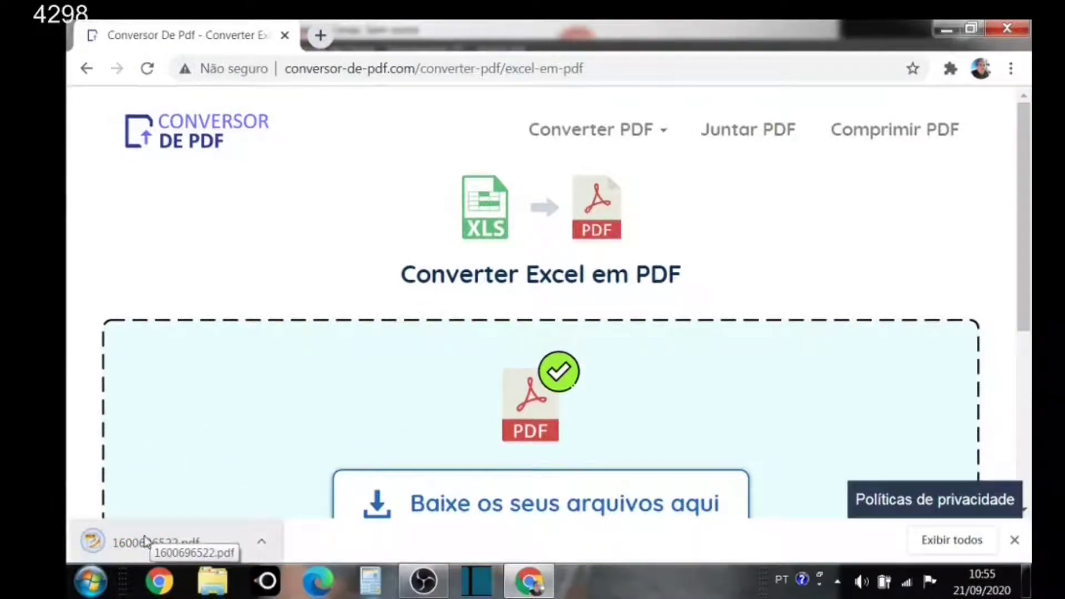
click(145, 539)
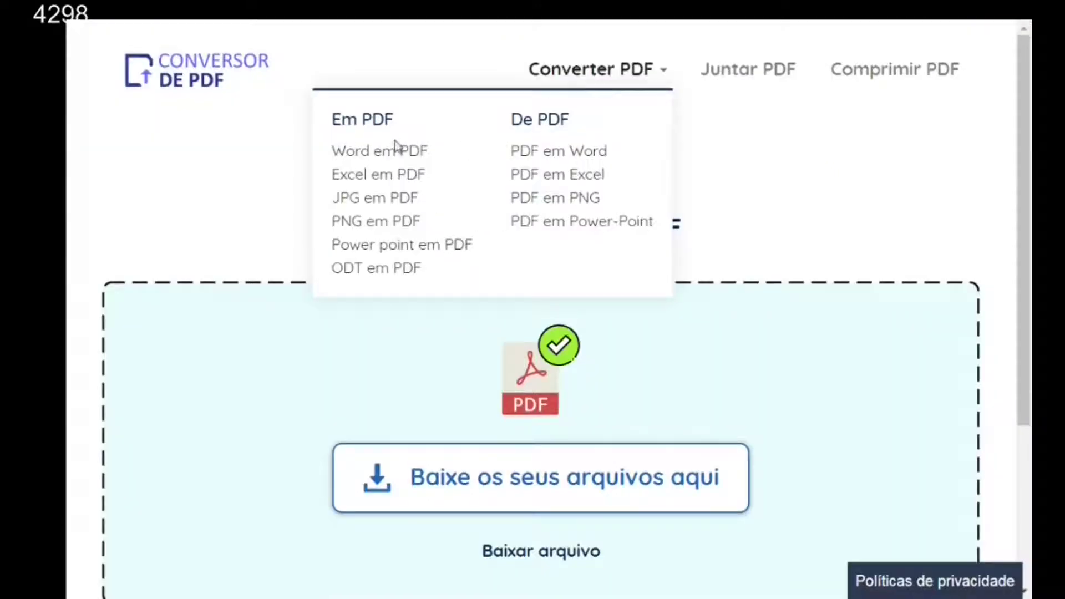
Convert the shrimp photo from the site-photos folder with JPG em PDF and view the one-page 1600696673.pdf
click(377, 208)
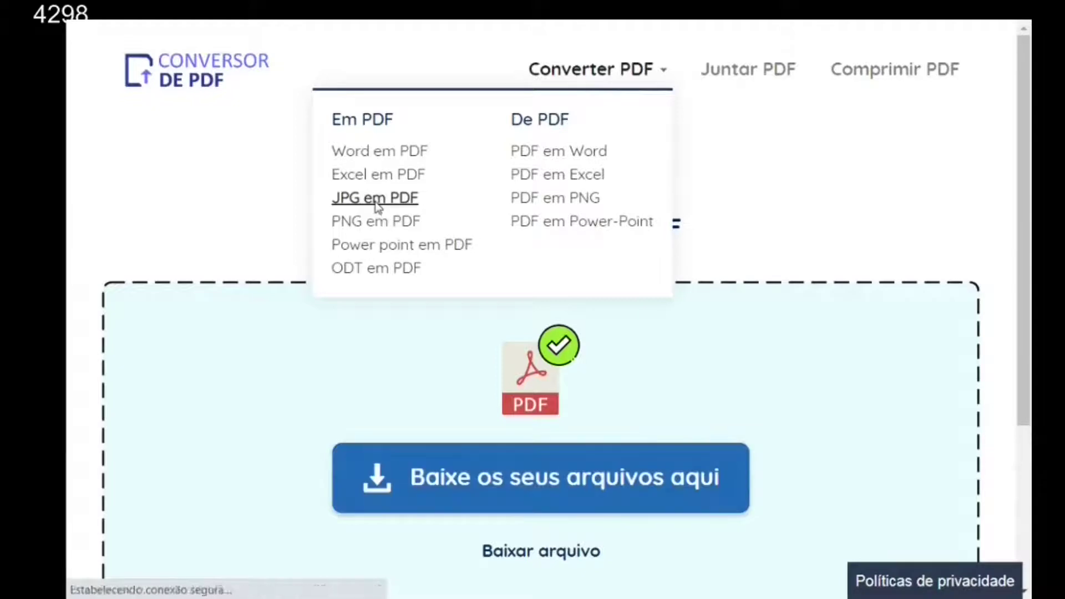
click(509, 372)
double_click(268, 248)
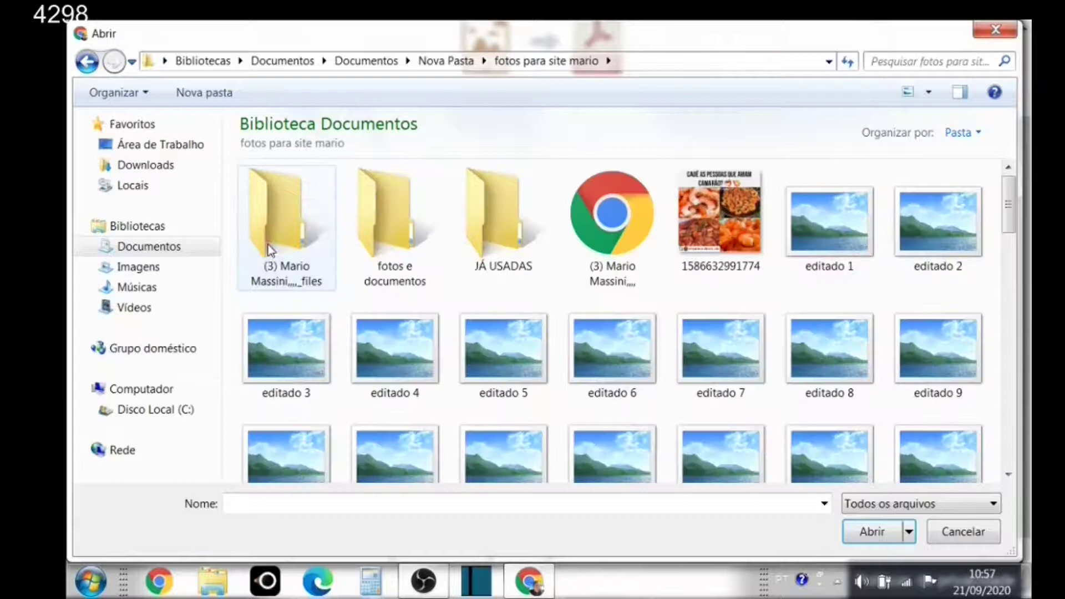
click(706, 225)
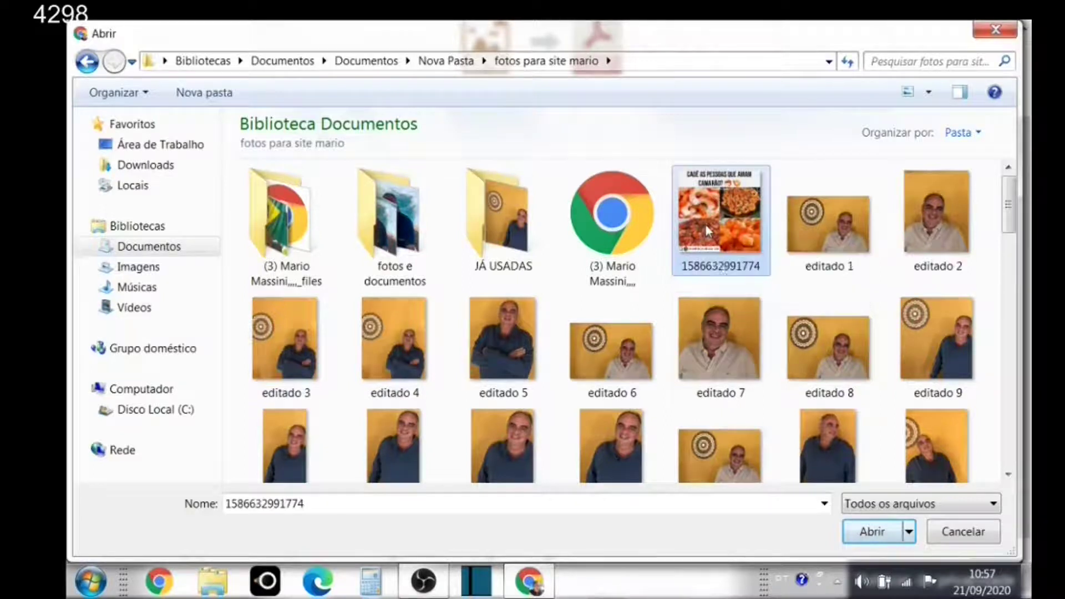
click(875, 534)
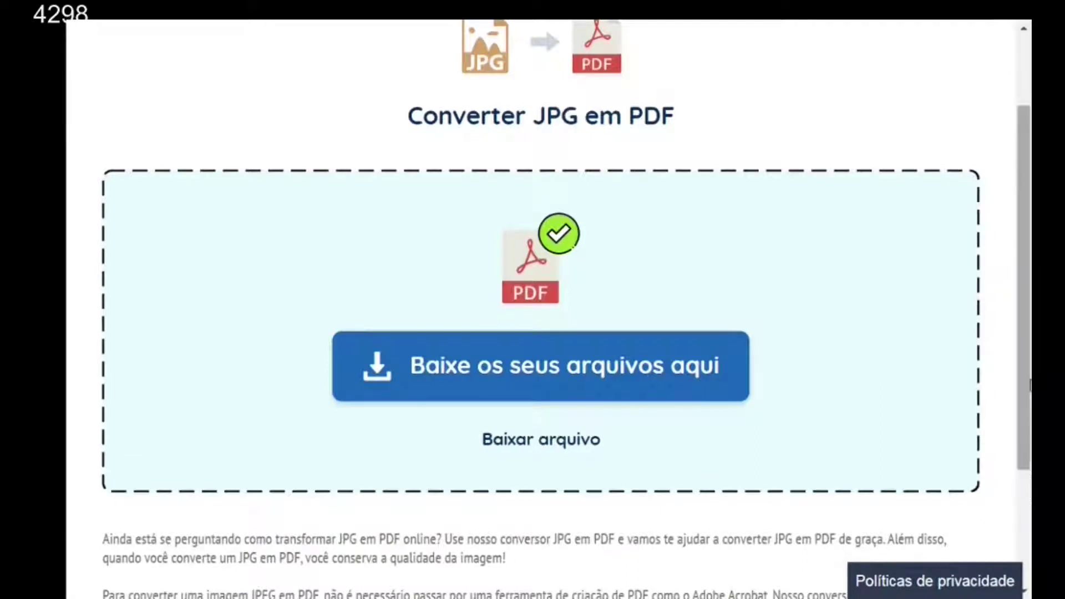
click(531, 351)
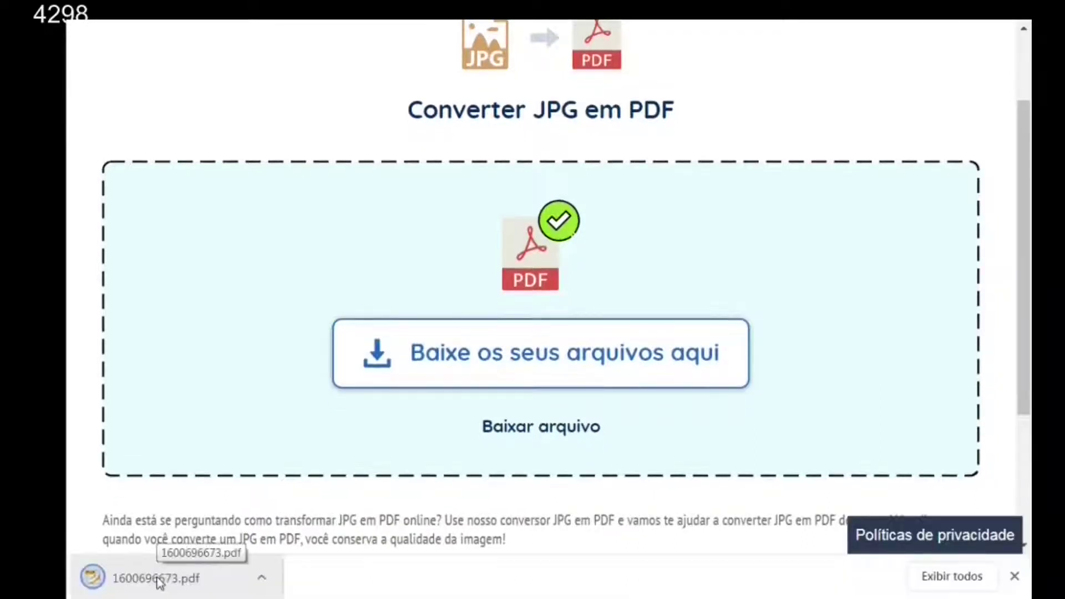
click(158, 580)
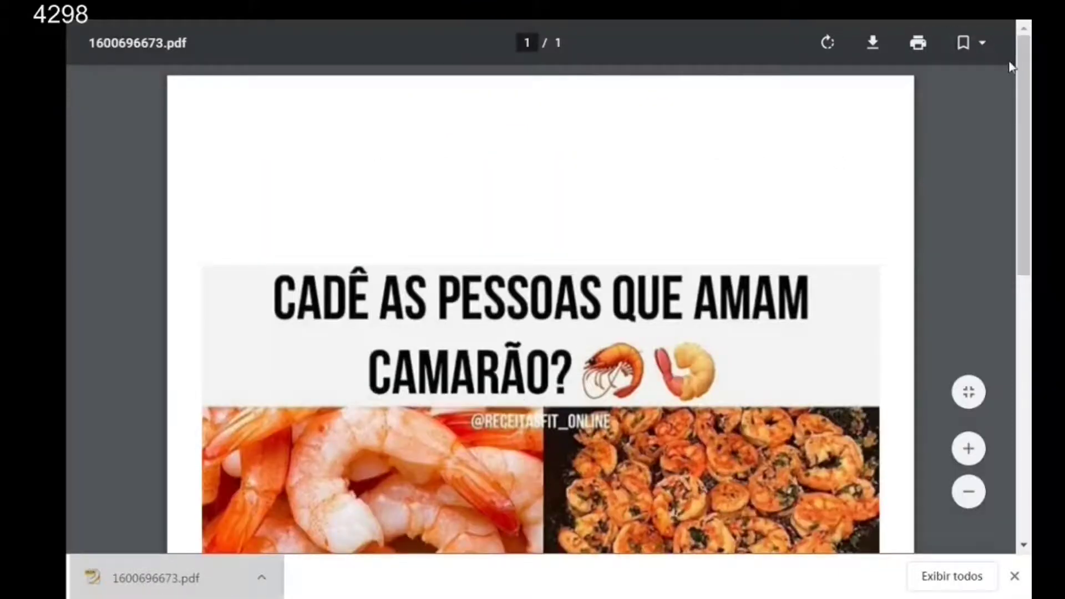
drag(1022, 89, 1014, 404)
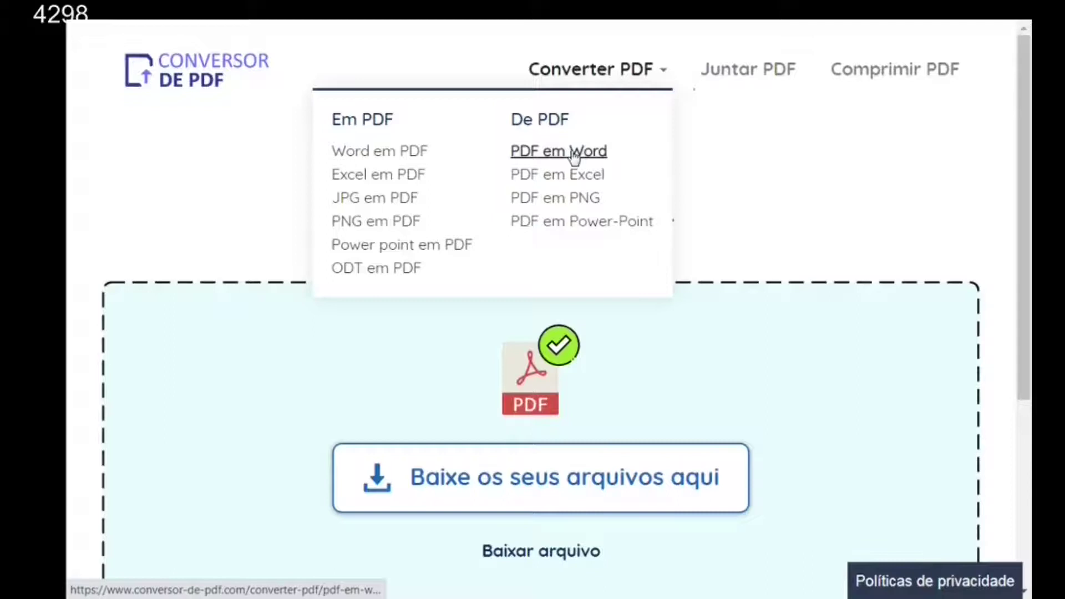
Upload apostila-de-instagram-e-facebook-ads.pdf from Documentos > 01 CURSO DE INSTAGRAM to PDF em Word and download the .docx
click(574, 152)
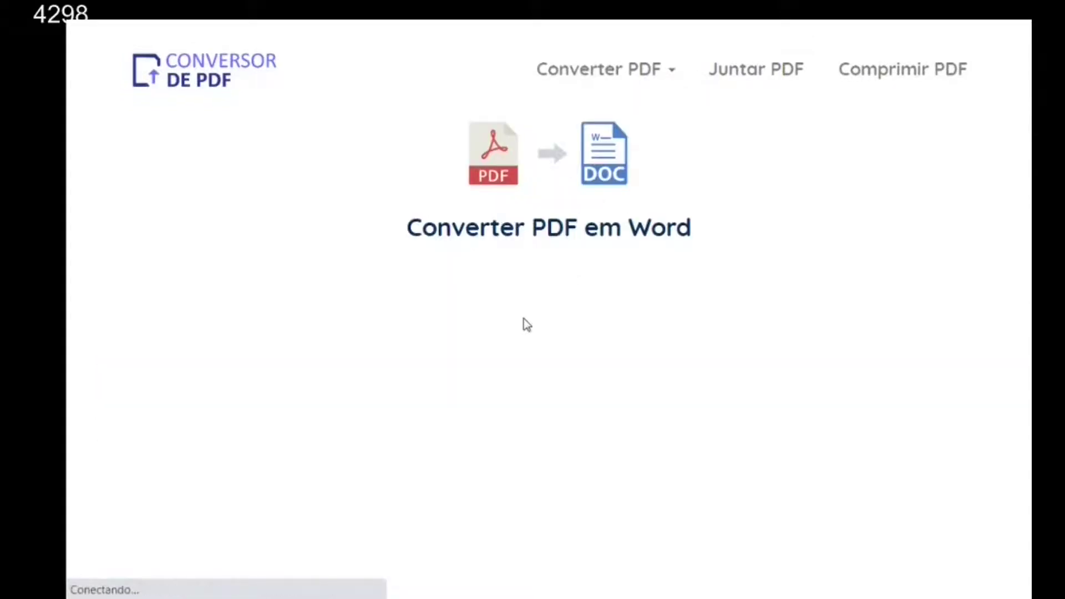
scroll(525, 521, down, 2)
scroll(525, 522, down, 1)
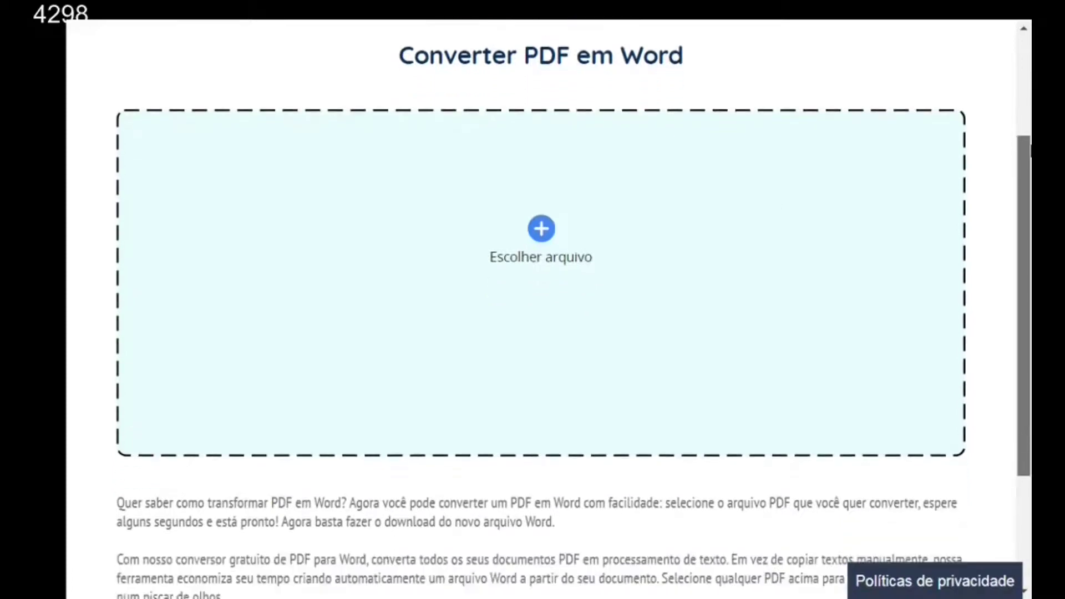
drag(1029, 149, 1029, 235)
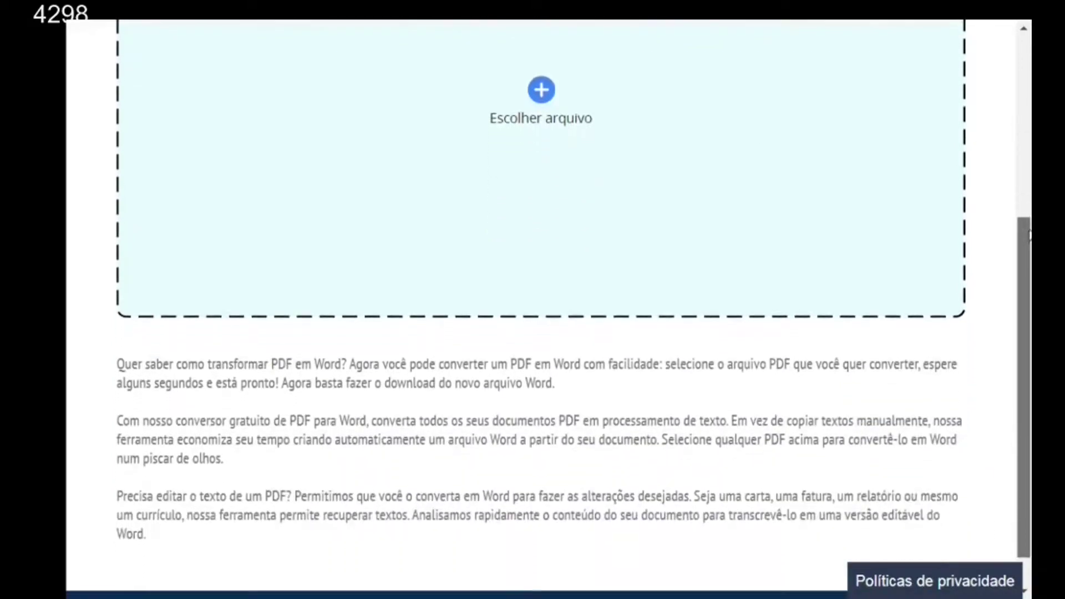
click(537, 100)
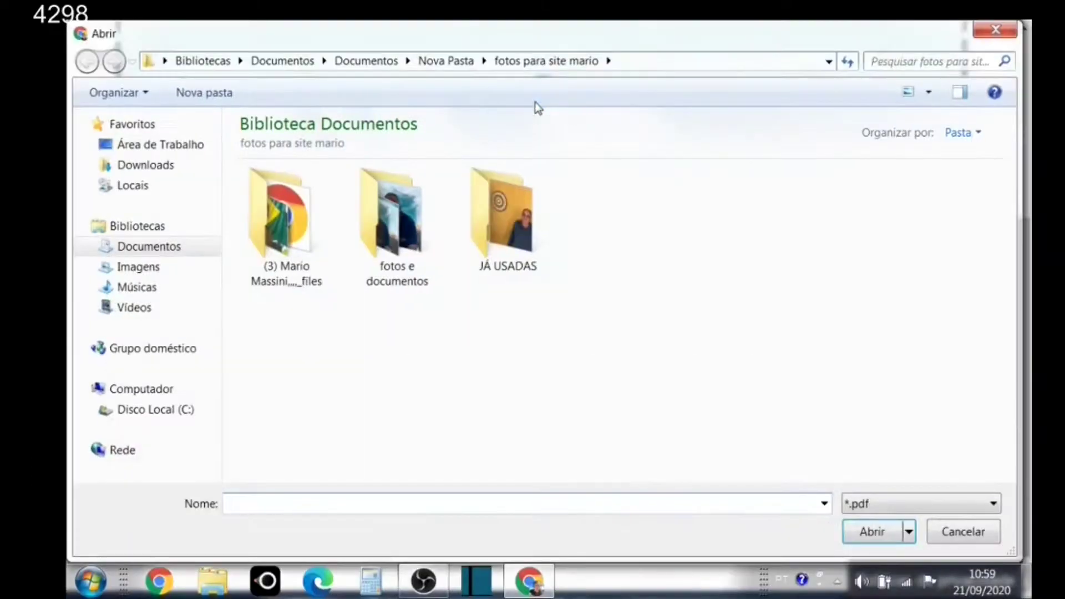
click(167, 246)
double_click(280, 217)
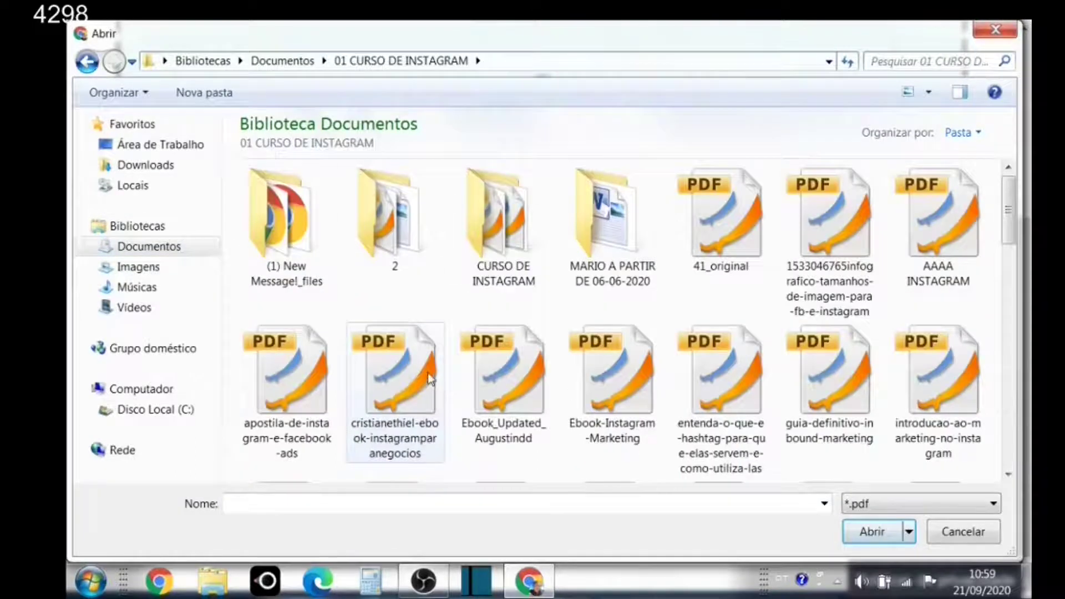
click(289, 390)
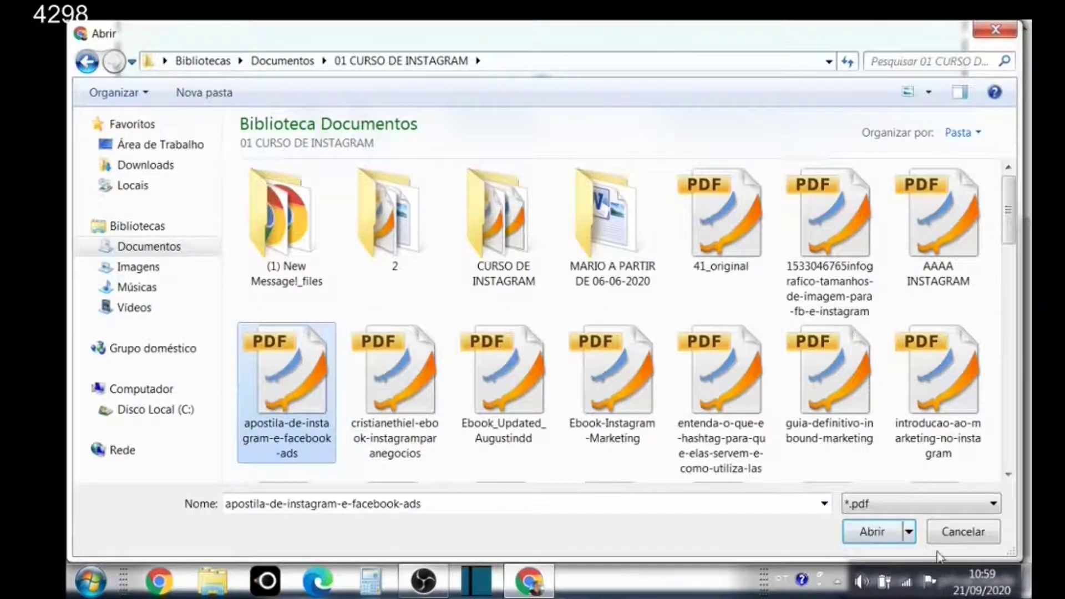
click(876, 536)
scroll(907, 443, down, 1)
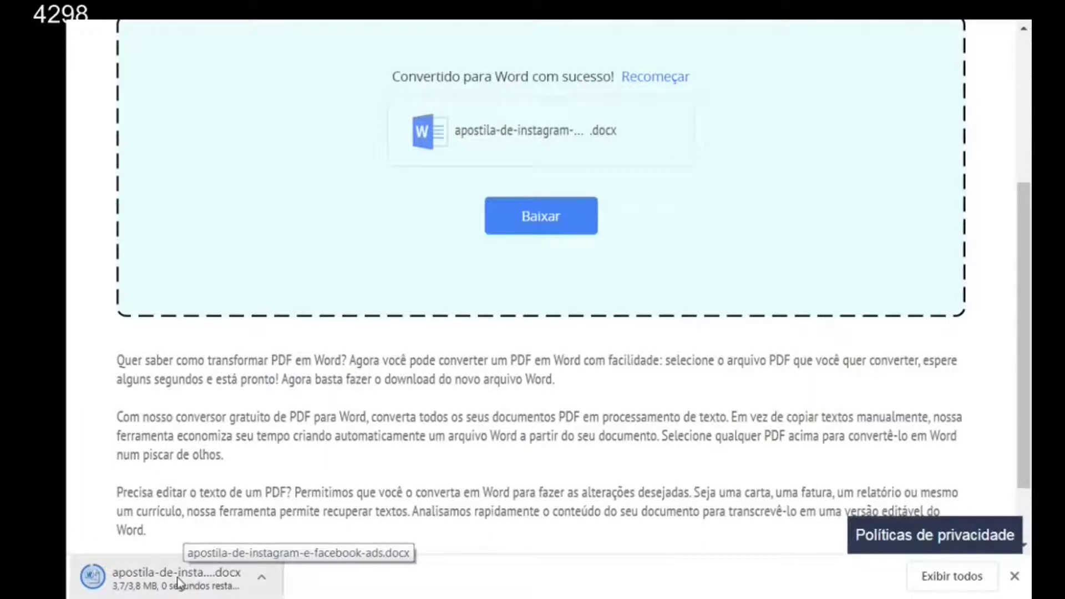
Open the downloaded .docx in Word and shorten 'Facebook' to 'Face'
click(179, 582)
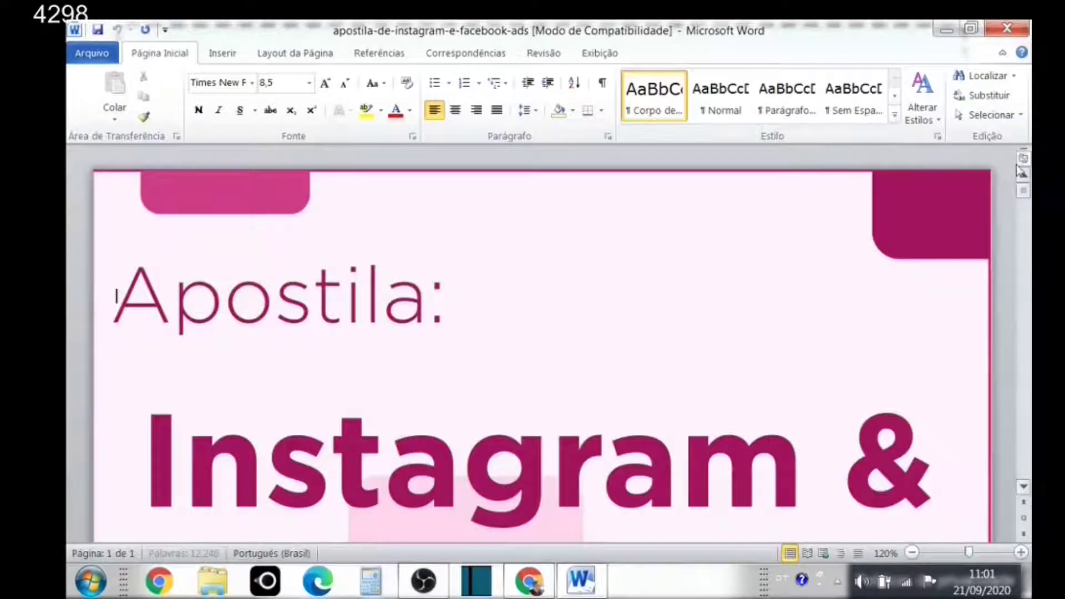
drag(1023, 190, 1024, 384)
drag(508, 270, 454, 258)
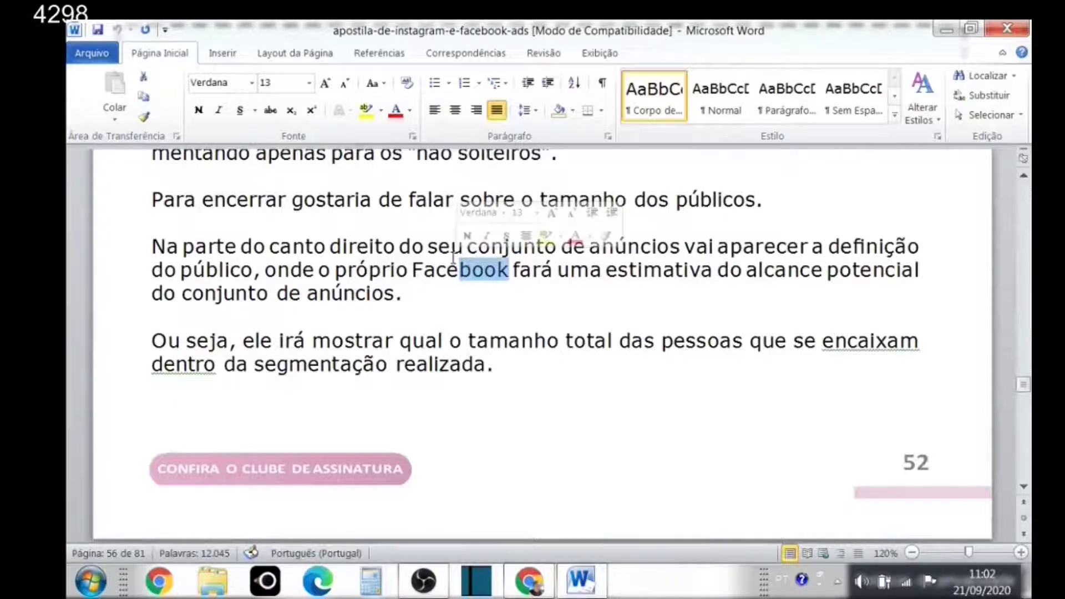
key(BackSpace)
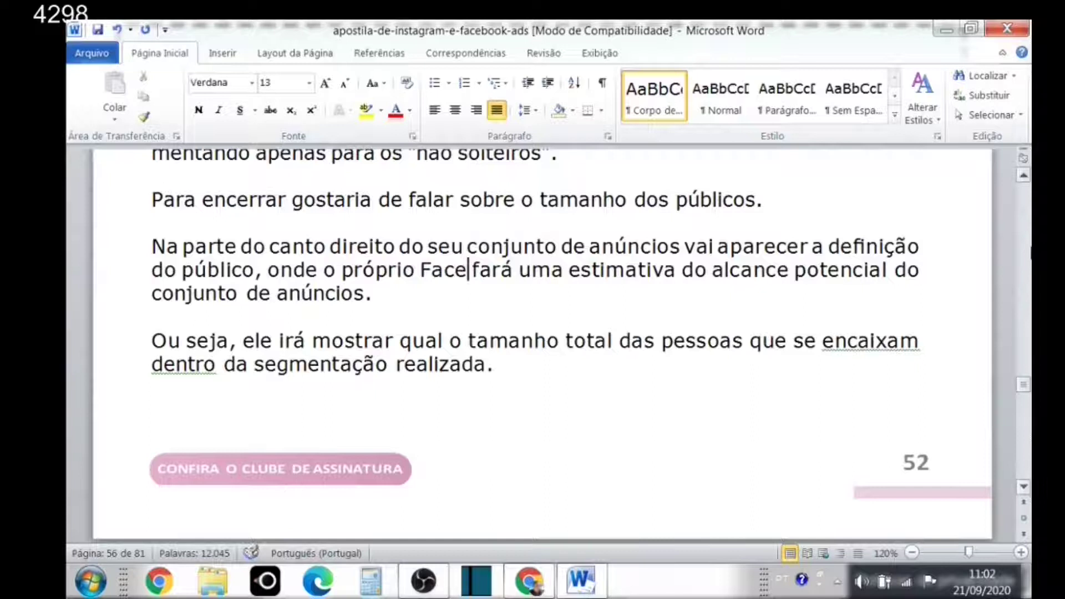
Close the document saving the change, then go to the PDF em PNG converter
click(1023, 176)
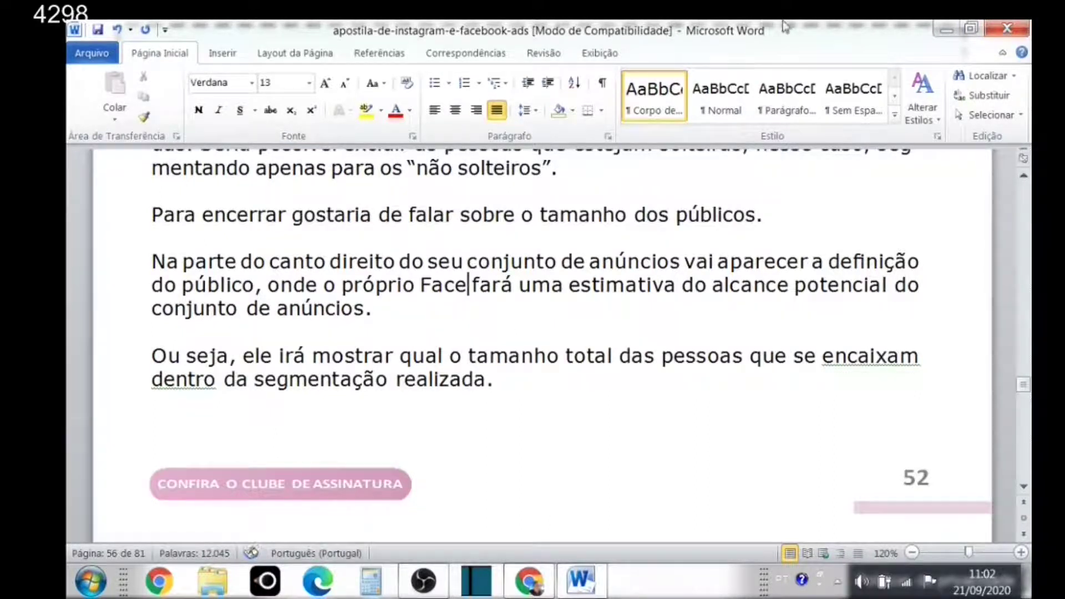
click(1023, 33)
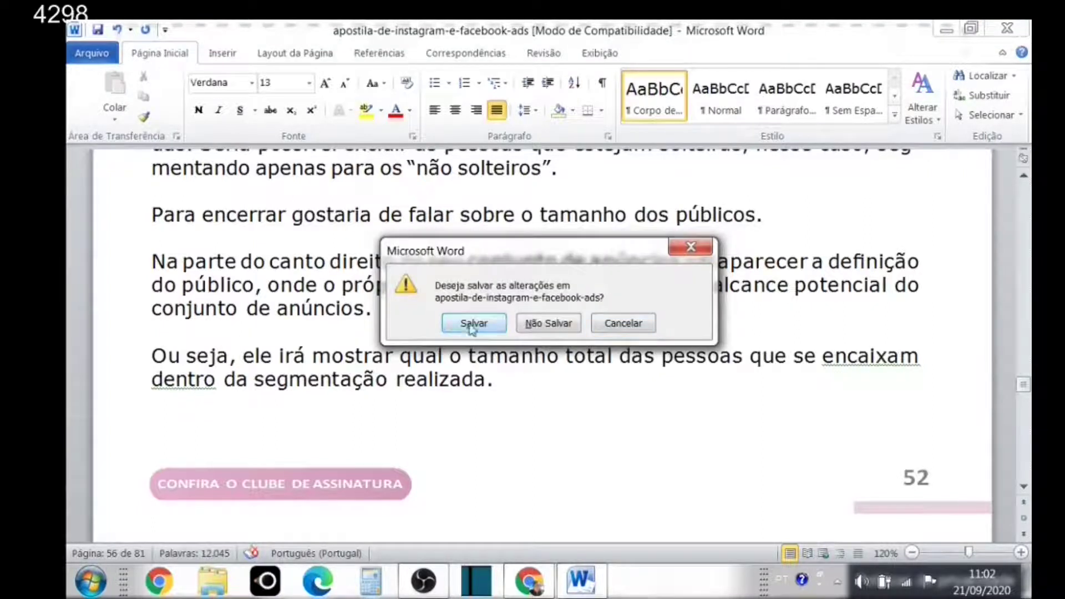
click(473, 322)
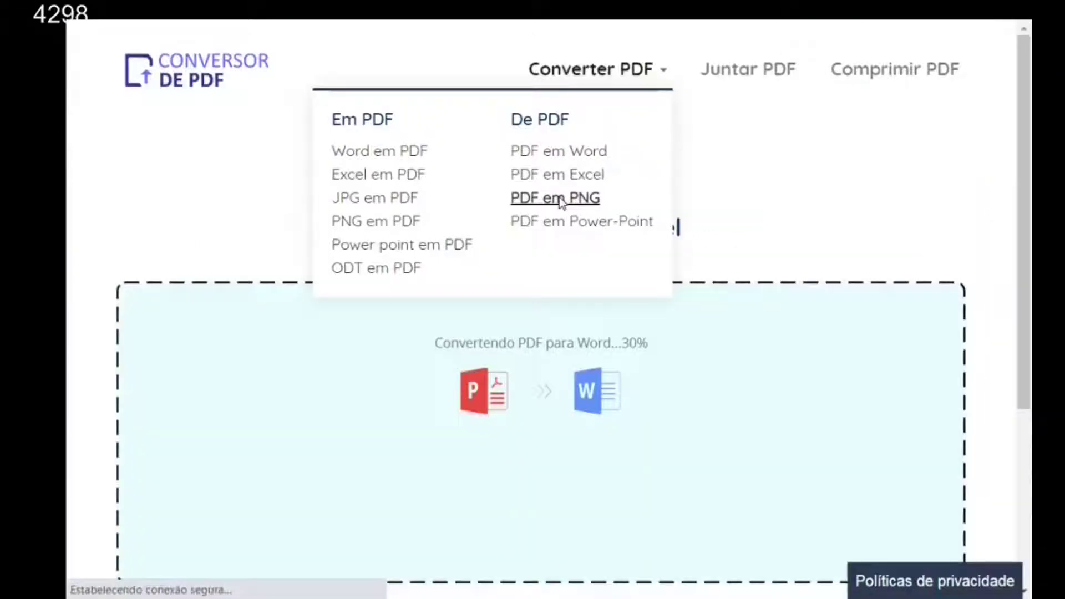
click(560, 199)
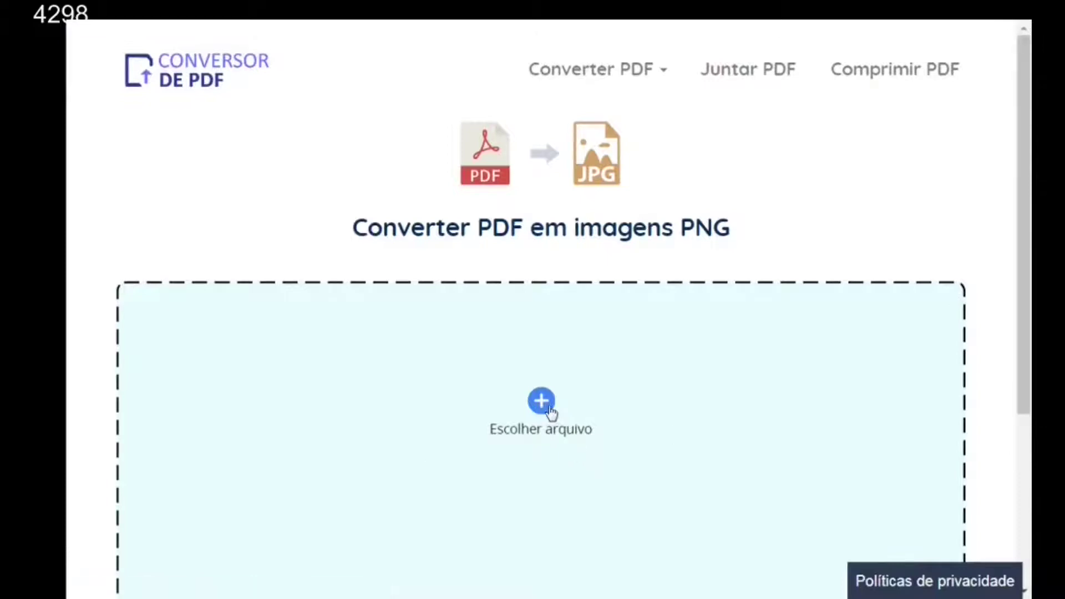
Convert the entenda-o-que-e-hashtag-para-que-elas-servem-e-como-utiliza-las PDF to PNGs and open the downloaded zip
click(549, 407)
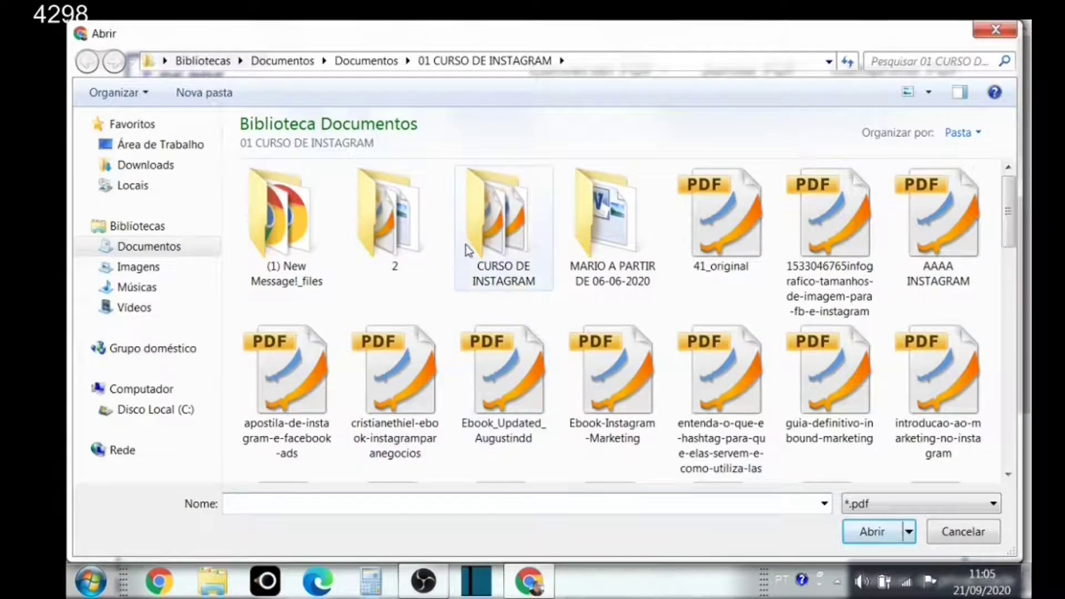
mouse_move(720, 375)
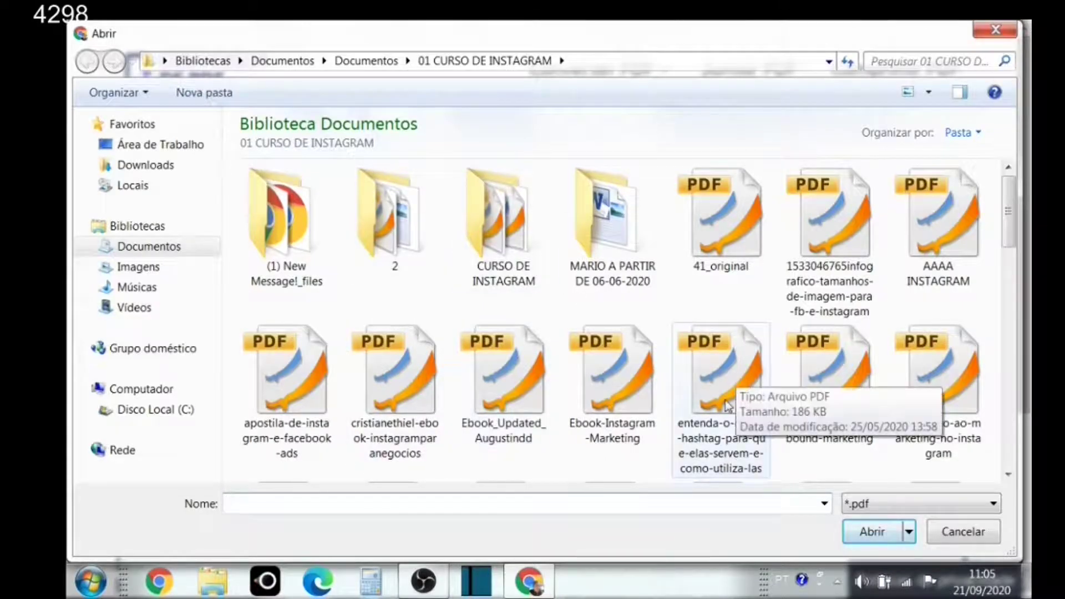
click(749, 378)
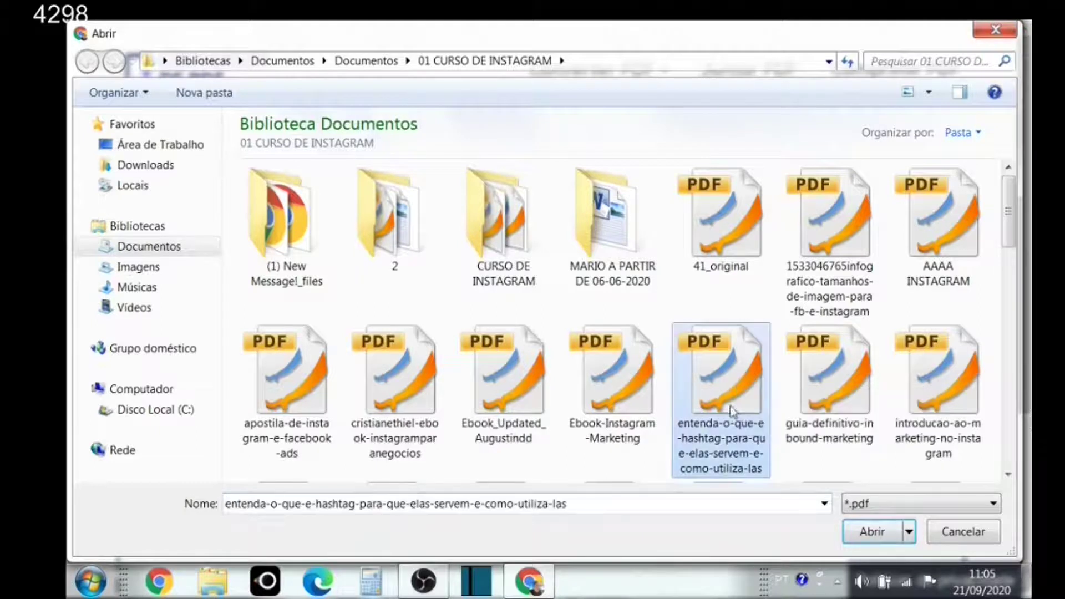
click(874, 536)
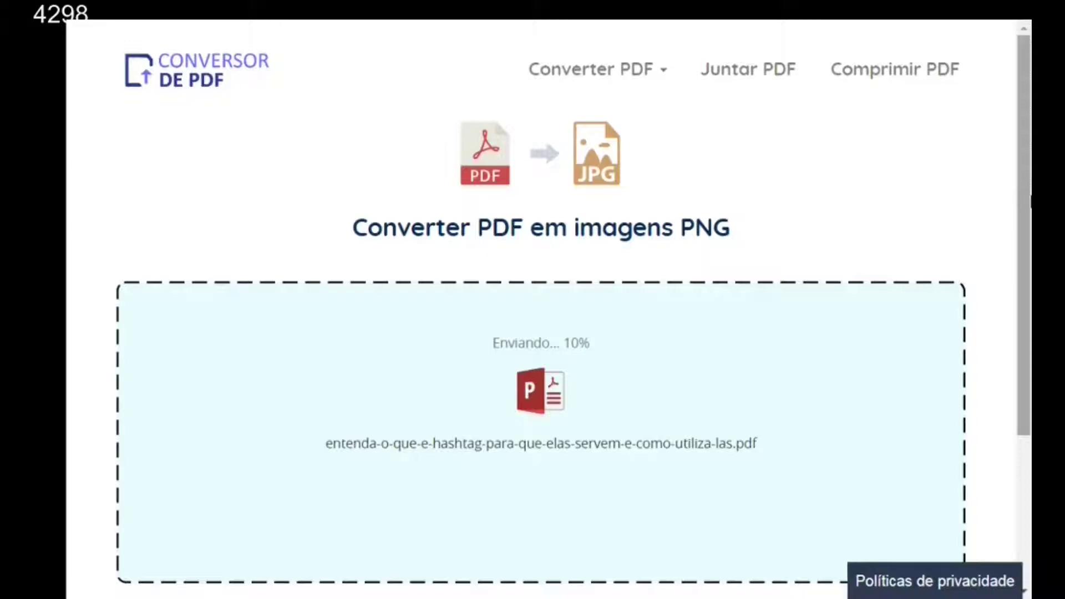
scroll(1004, 194, down, 1)
drag(1025, 216, 1025, 358)
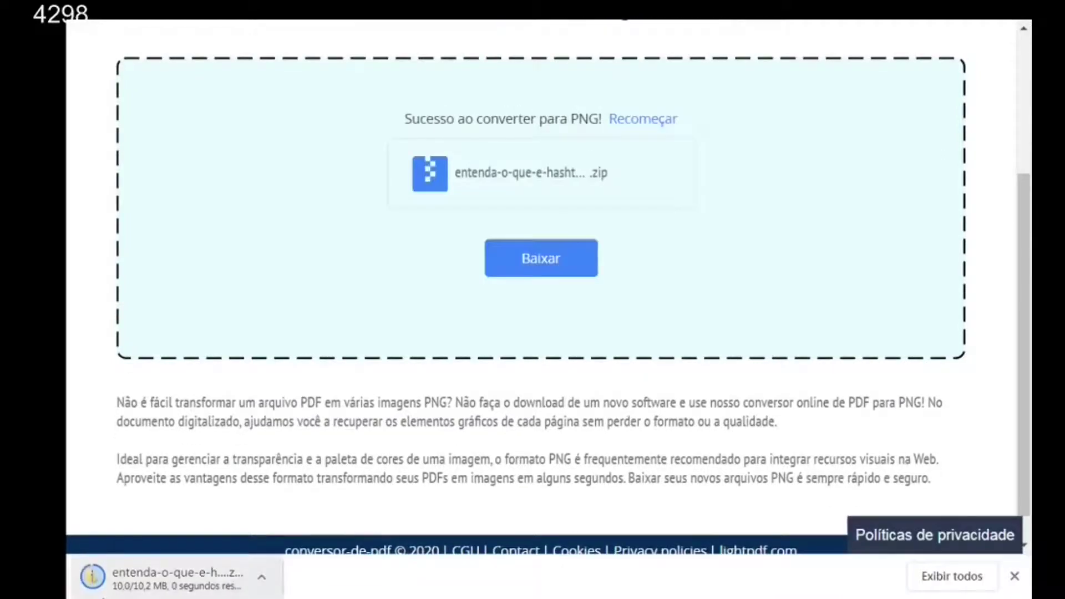
click(140, 578)
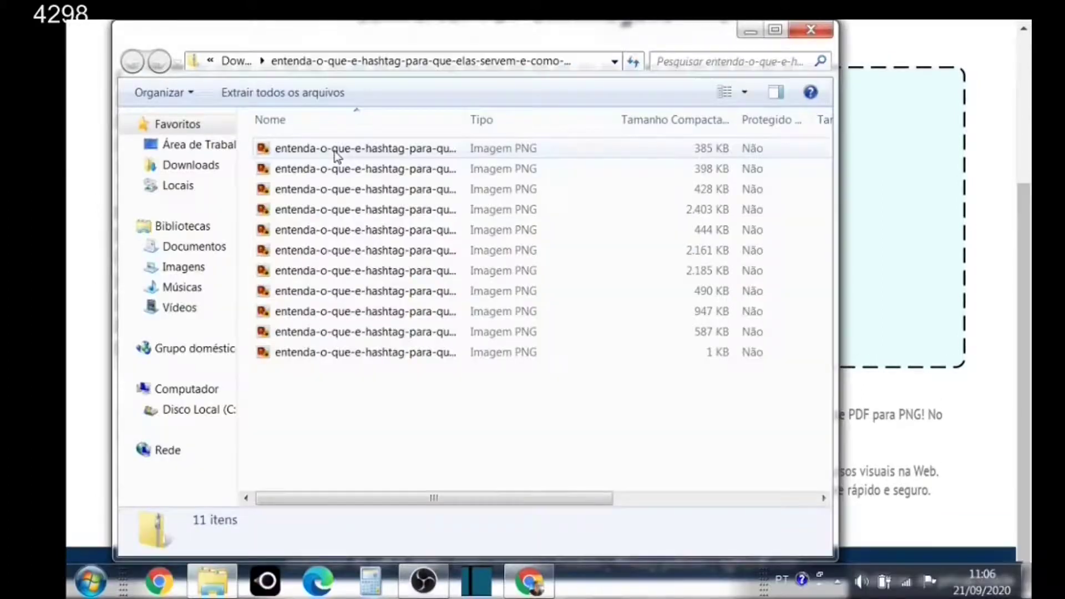
Page through the PNG images up to 000010 in Windows Photo Viewer, then close it and the zip folder
double_click(333, 146)
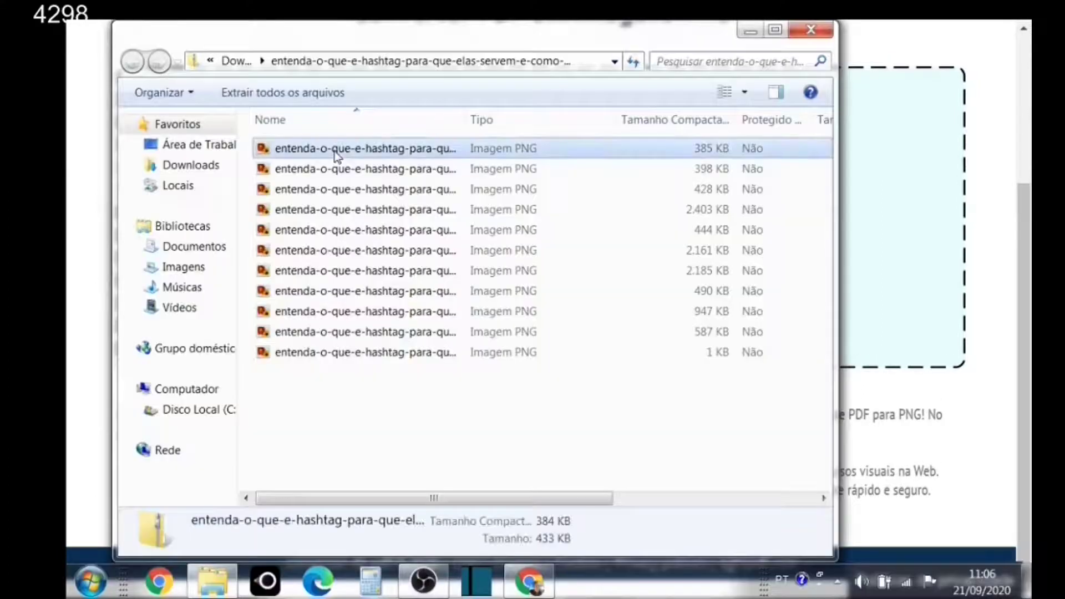
click(591, 546)
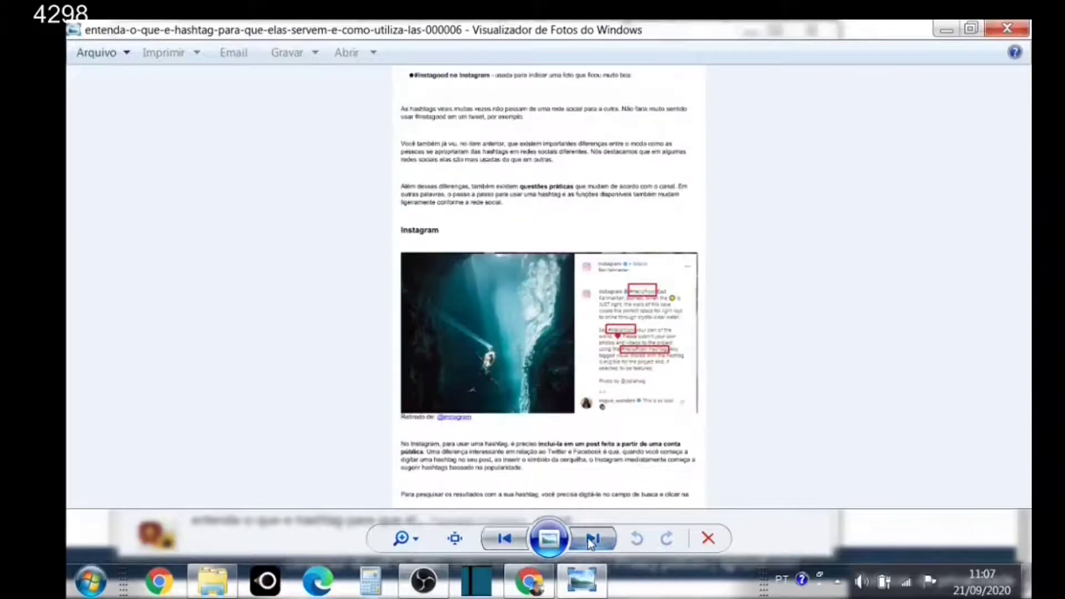
click(591, 542)
click(592, 544)
click(592, 544)
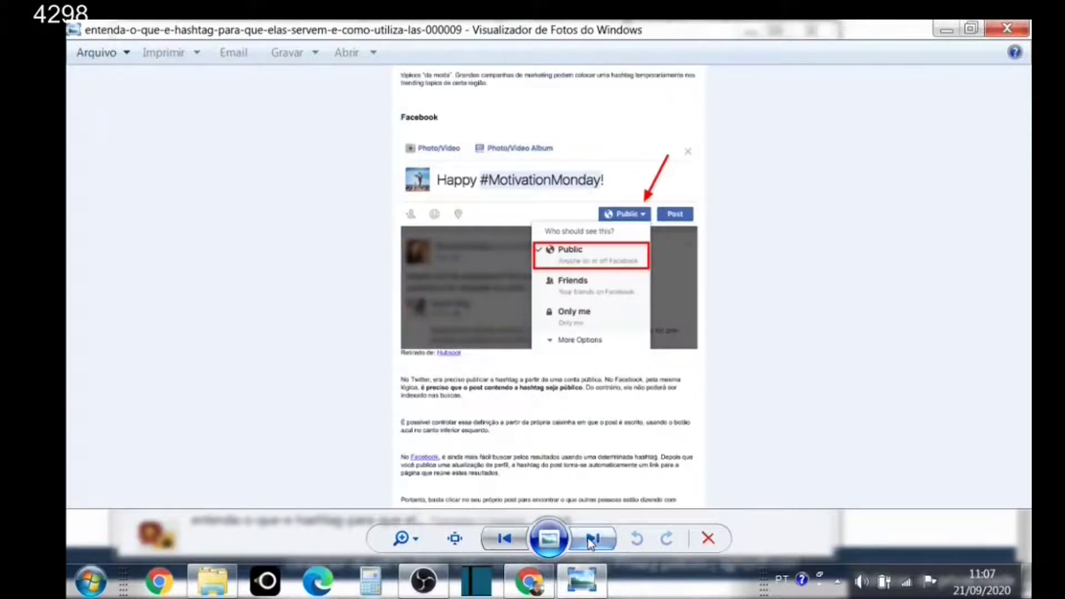
click(591, 544)
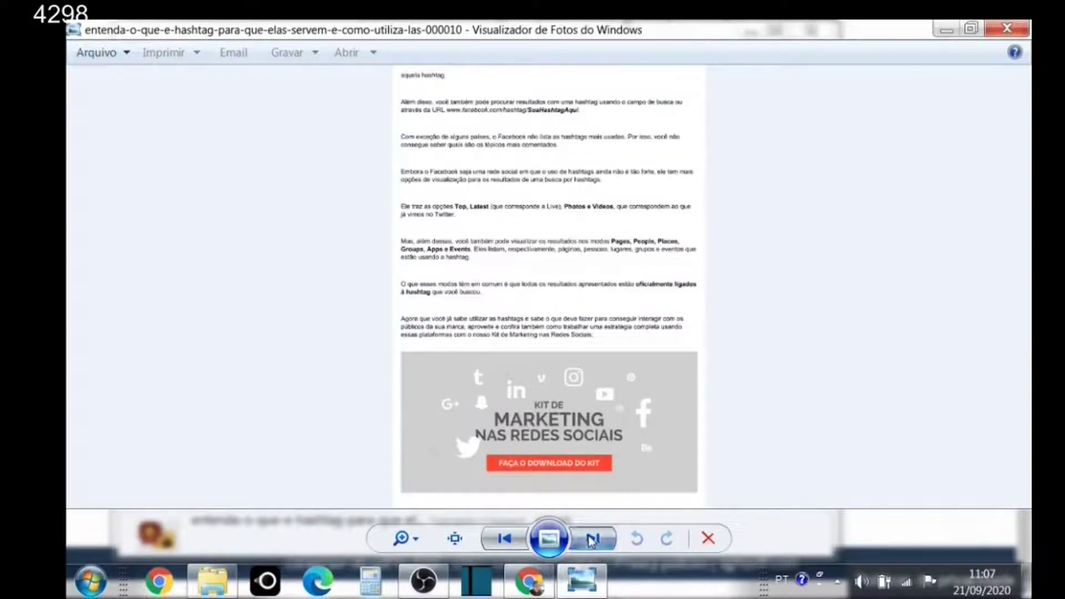
click(1006, 29)
click(811, 30)
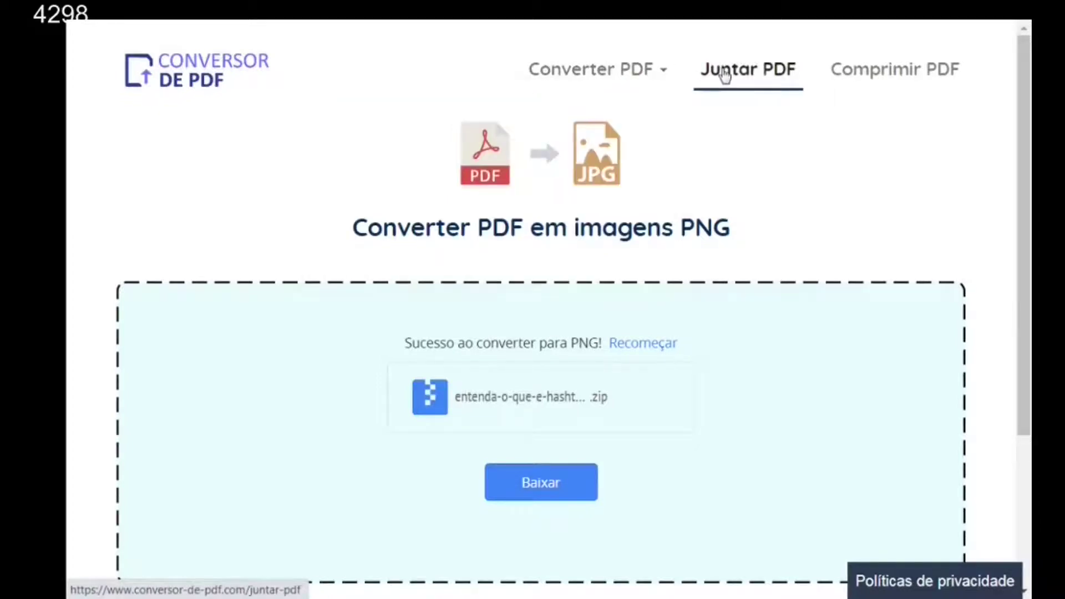
Compress original (1).pdf (0.3 MB) with Compressão básica, yielding a 78.57 KB PDF
click(852, 79)
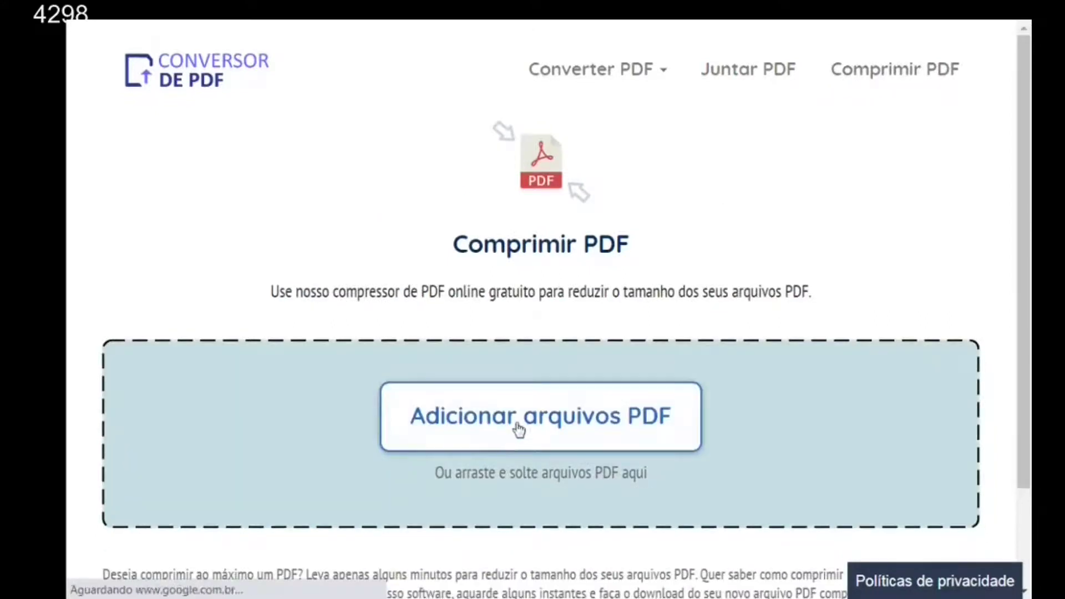
click(518, 427)
click(720, 213)
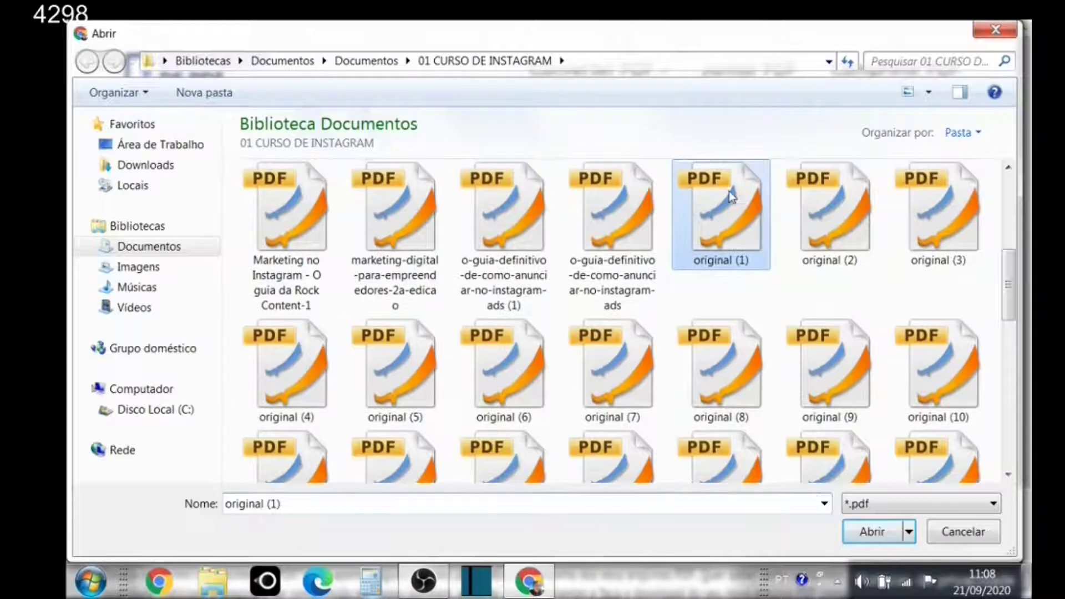
click(867, 534)
scroll(1027, 268, down, 2)
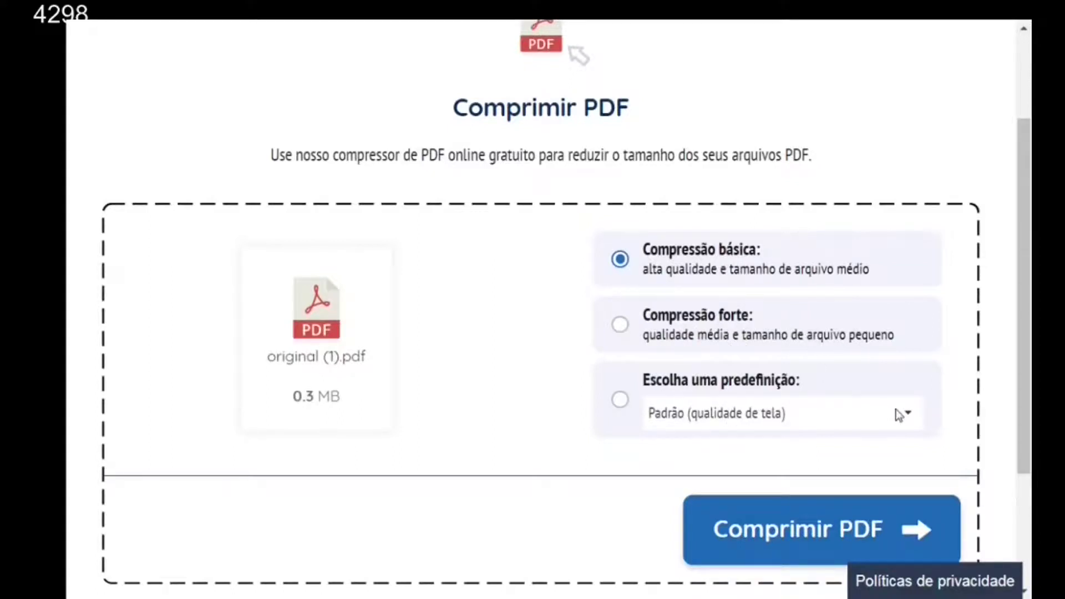
click(915, 415)
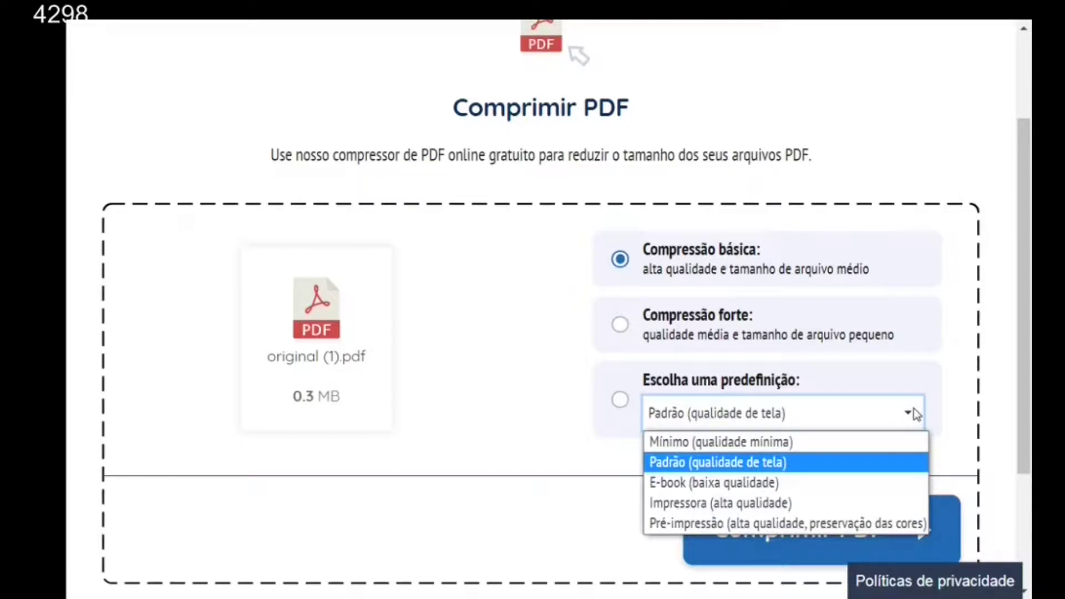
click(916, 415)
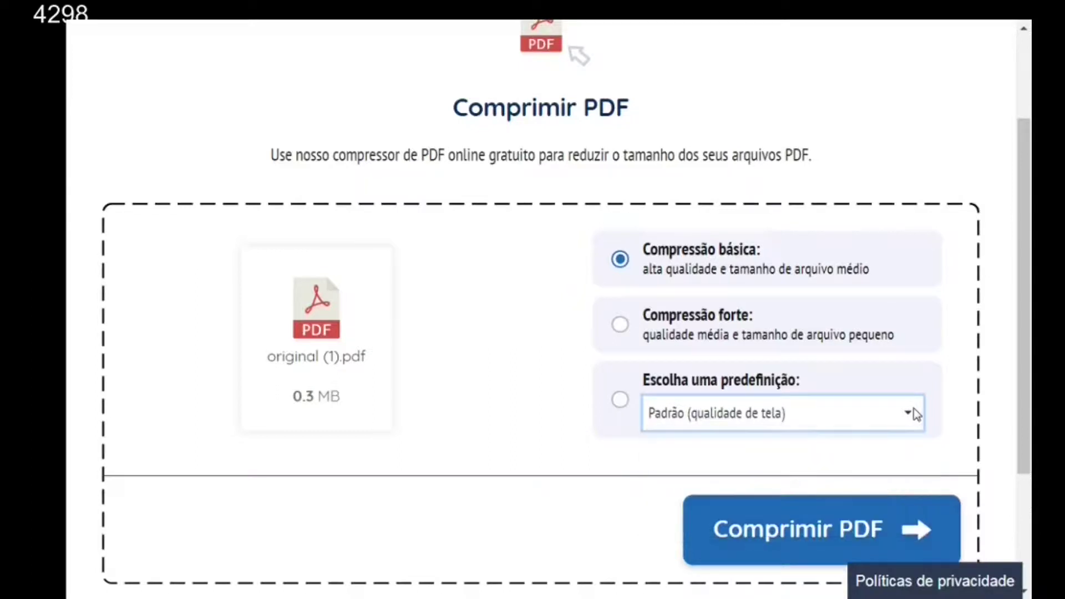
click(789, 527)
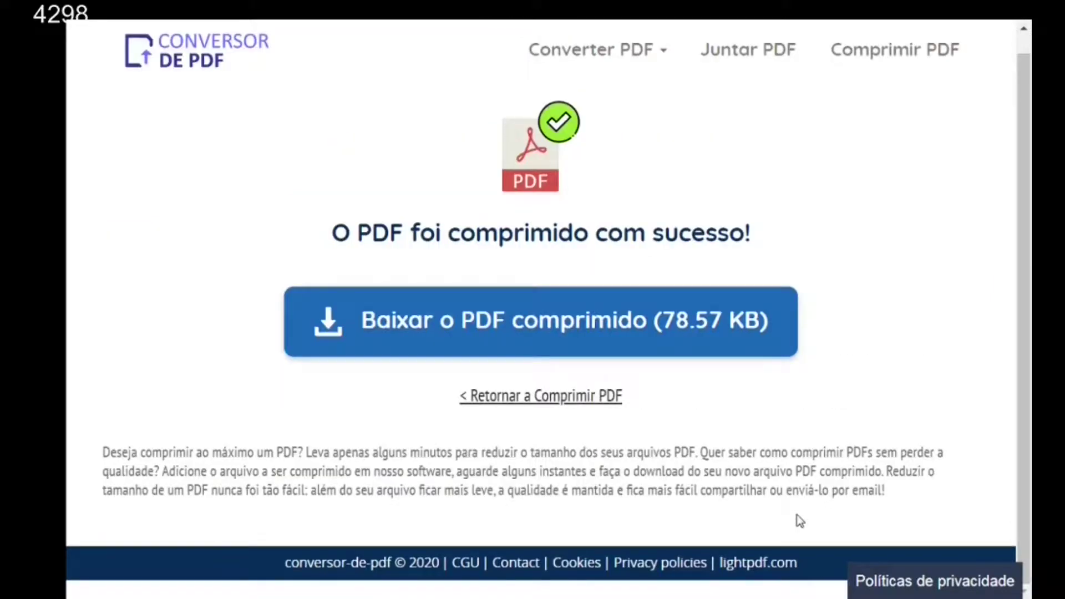
Download and open the compressed original_1_-cbe-f642b3af.pdf, scroll through its page, then exit fullscreen
click(576, 329)
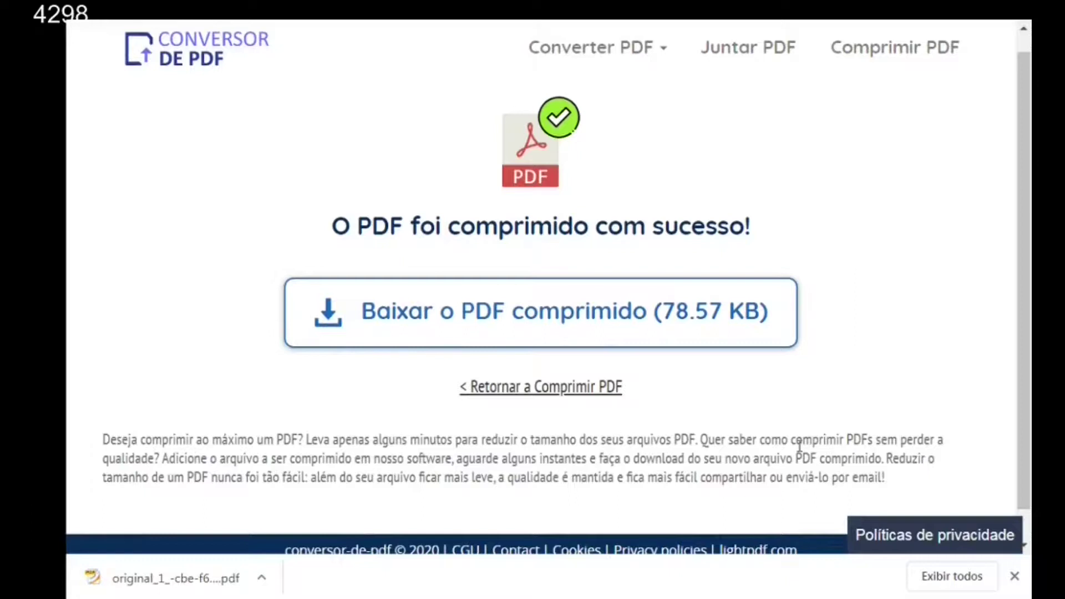
click(161, 578)
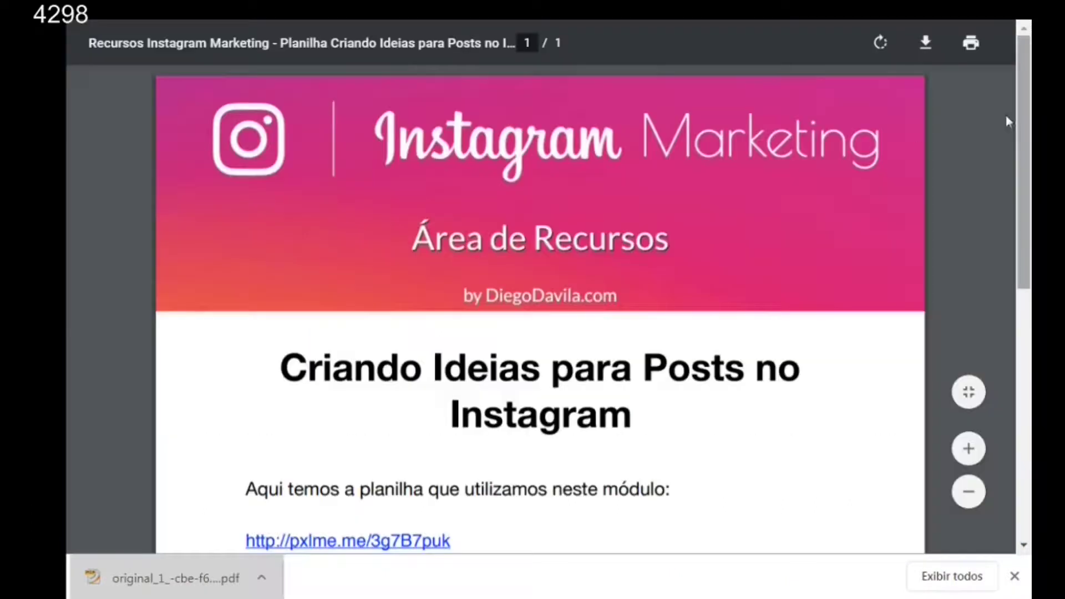
scroll(540, 333, down, 1)
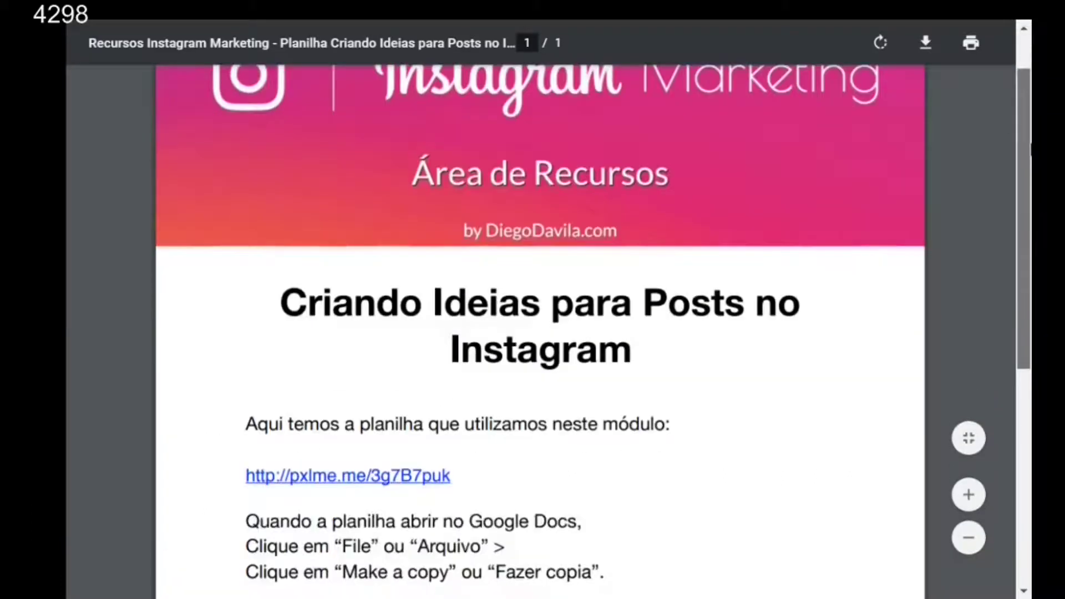
scroll(541, 333, down, 2)
scroll(541, 333, down, 3)
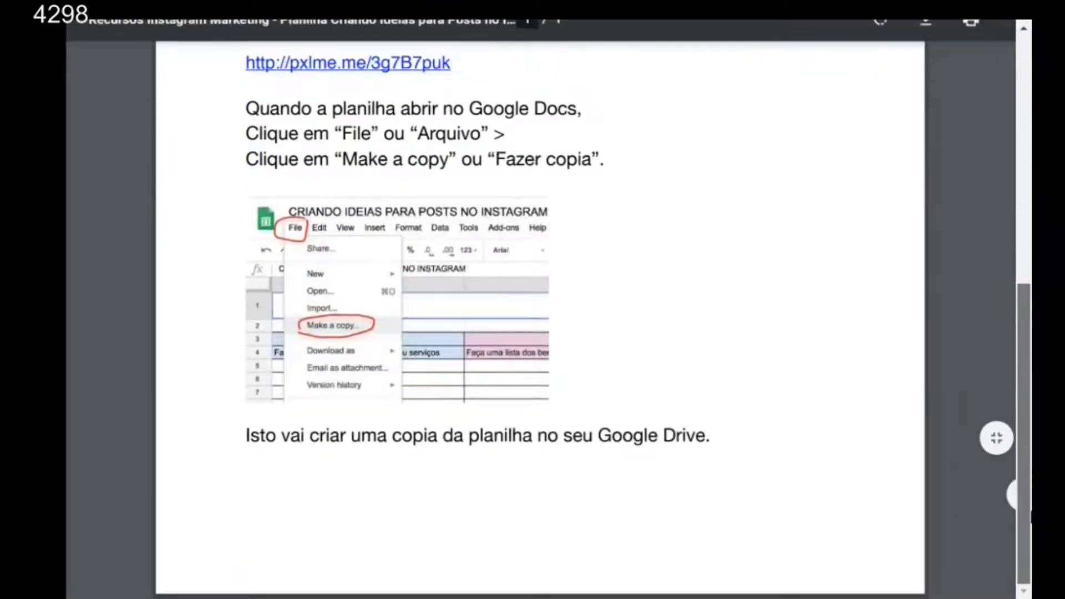
scroll(533, 333, up, 1)
scroll(532, 333, up, 3)
scroll(1024, 251, down, 4)
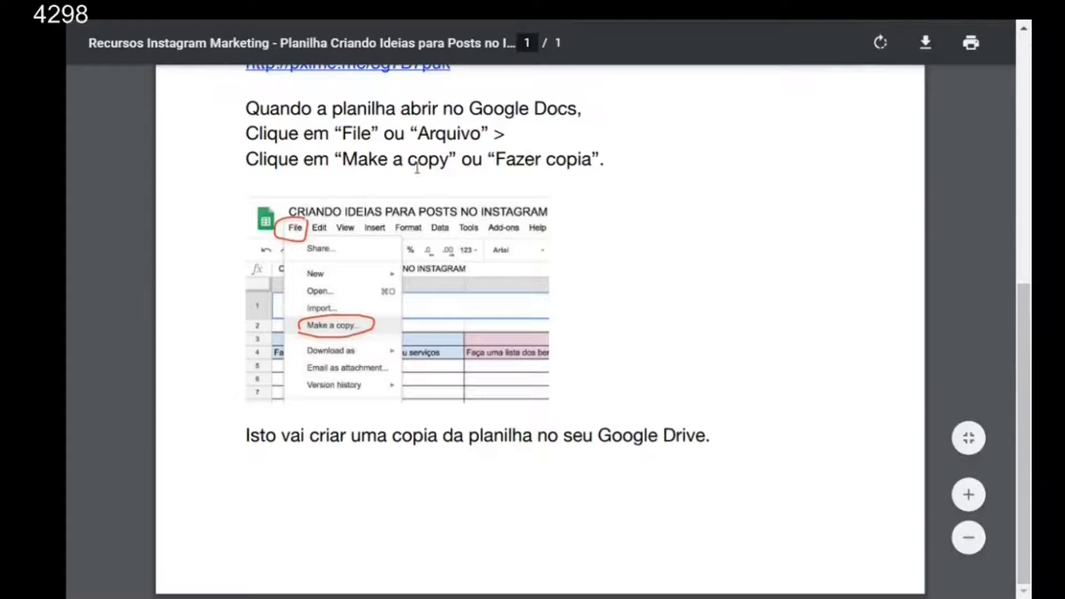
key(F11)
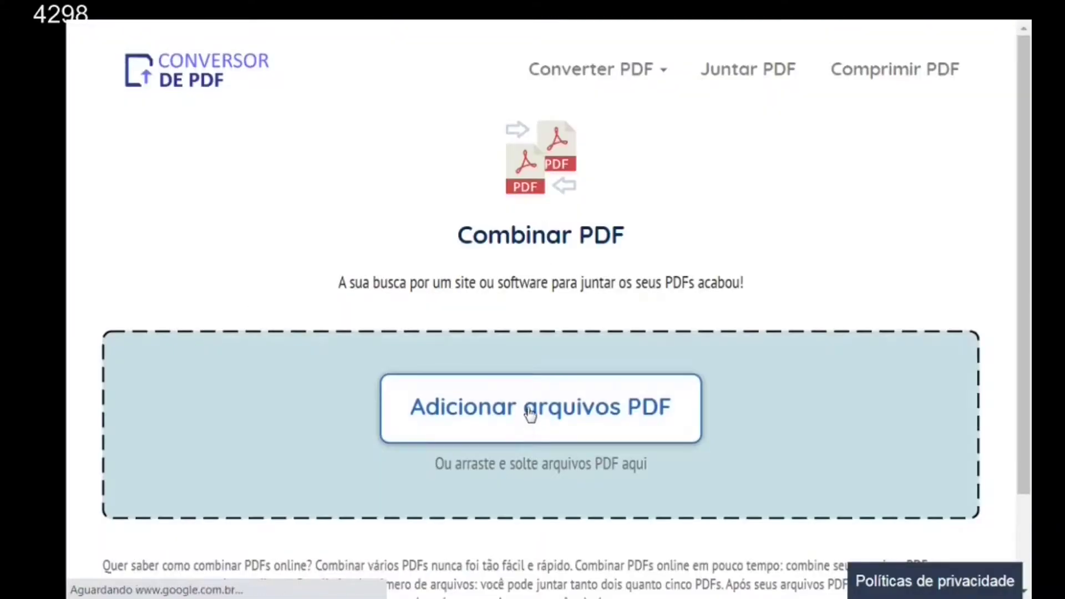
Upload original (27) and original (28) to the Combinar PDF page
click(530, 414)
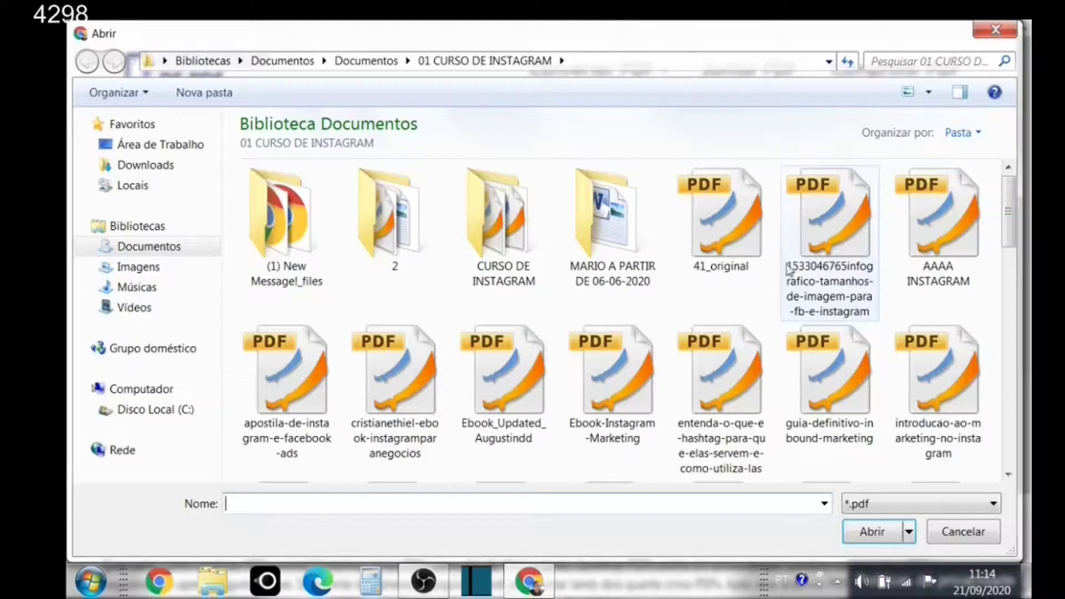
scroll(507, 333, down, 5)
click(507, 427)
ctrl+click(629, 431)
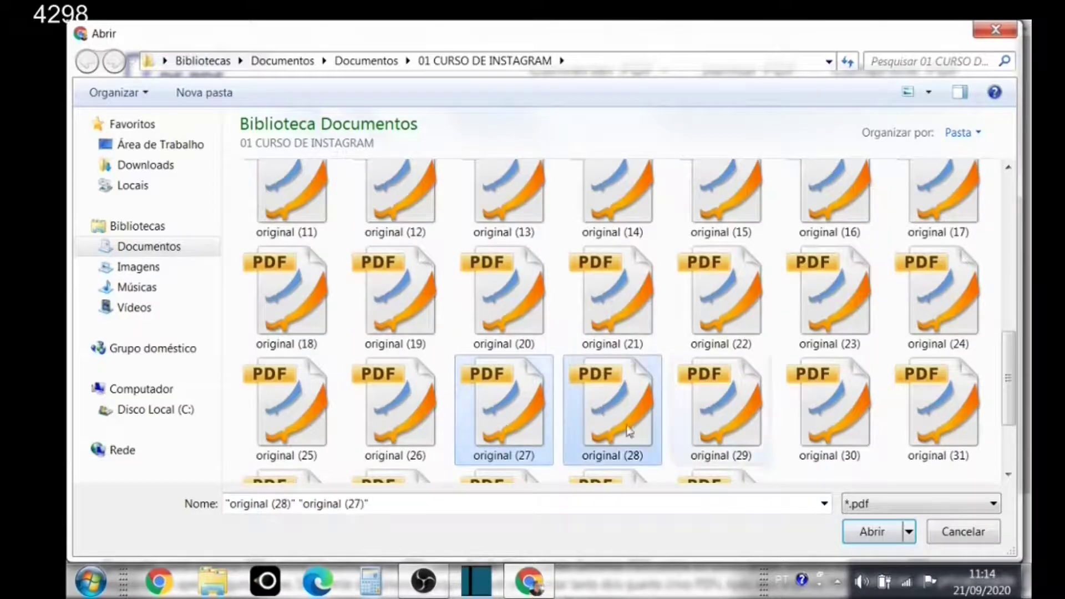
click(869, 533)
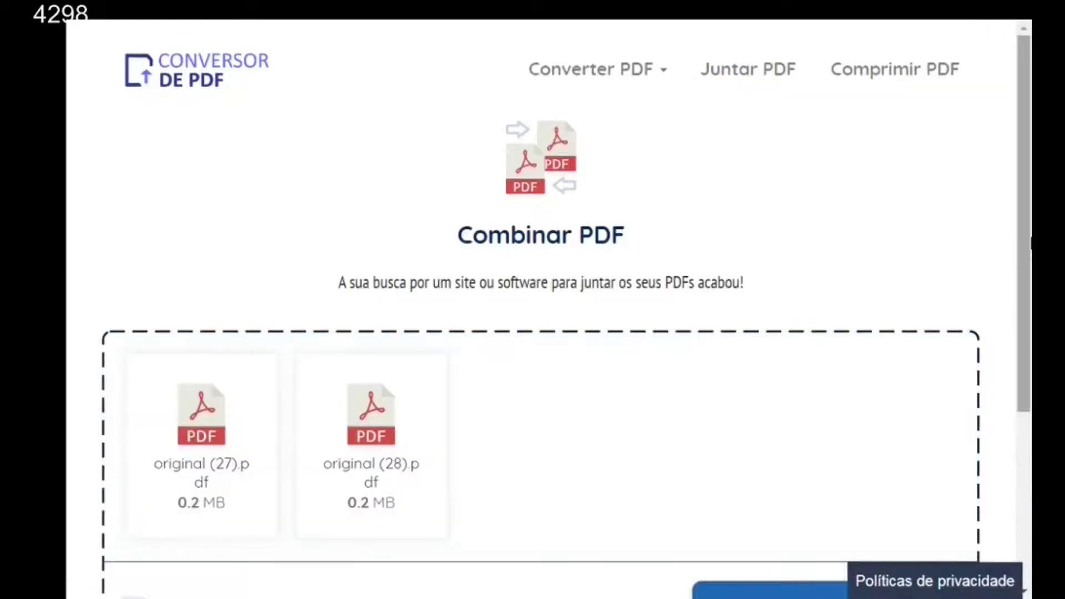
Merge the two PDFs, download the 457 KB combined file and open it
scroll(565, 317, down, 5)
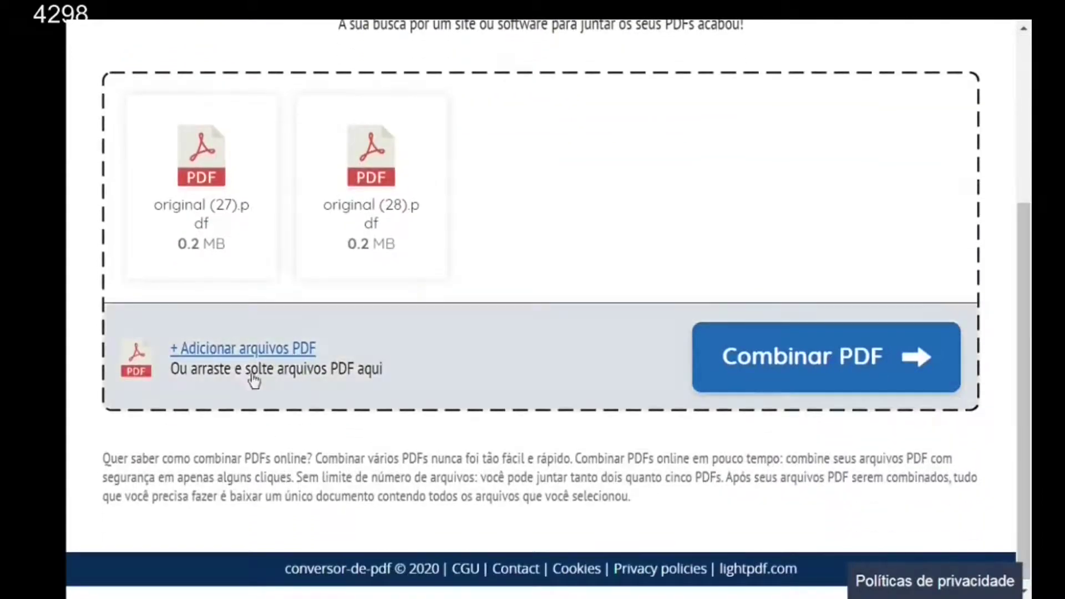
click(777, 360)
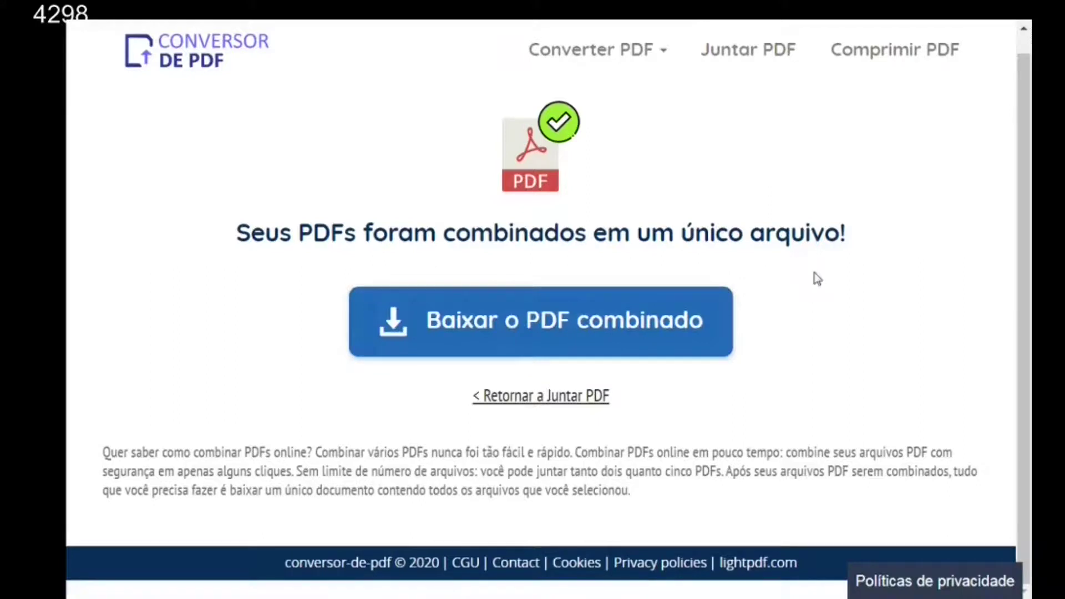
click(625, 328)
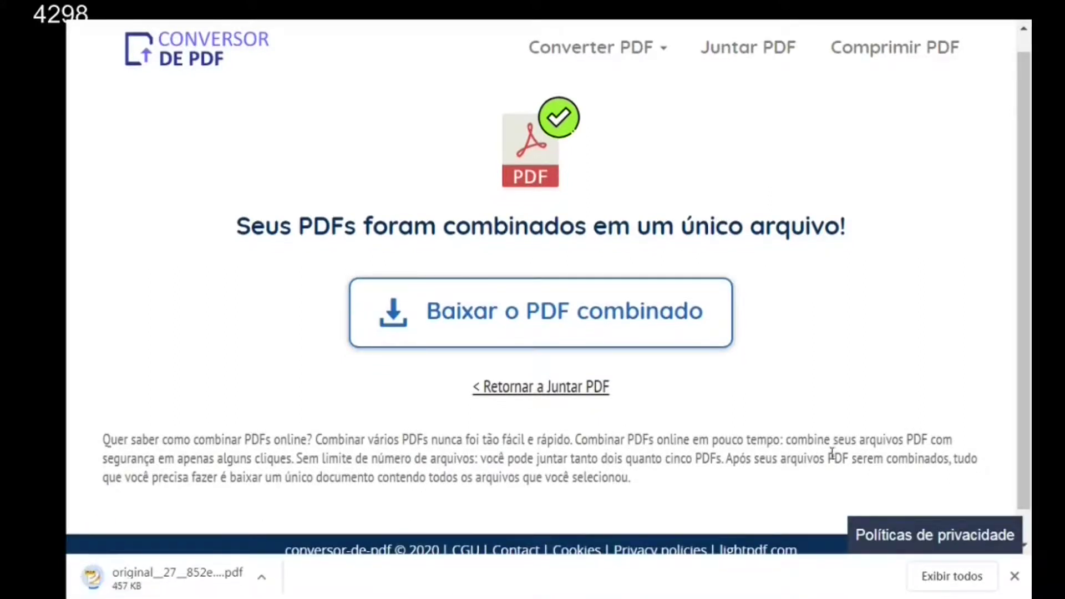
click(174, 581)
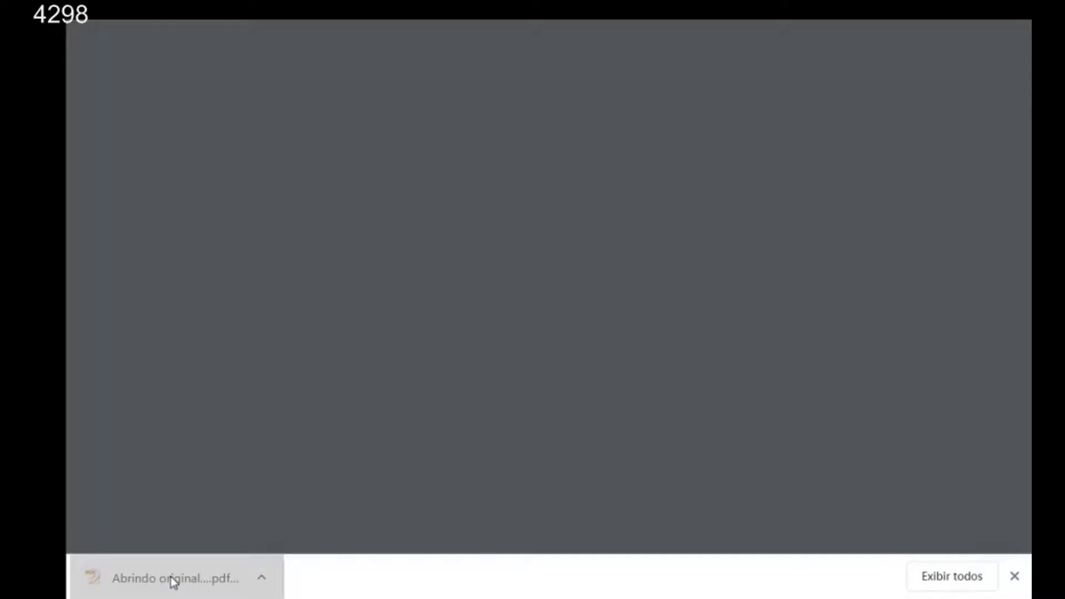
Scroll through the merged PDF's two pages, Hashtags TOP and Melhores Momentos
scroll(541, 305, down, 2)
scroll(541, 305, down, 1)
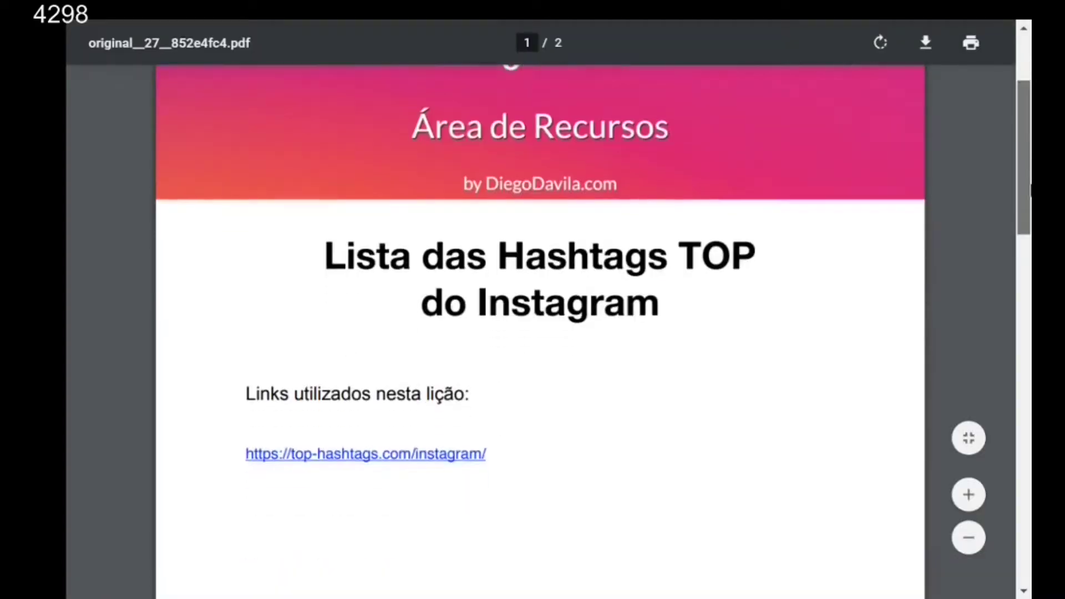
scroll(540, 311, down, 4)
scroll(541, 311, down, 3)
scroll(541, 310, up, 4)
scroll(541, 311, down, 1)
scroll(541, 311, down, 3)
scroll(541, 310, down, 4)
scroll(541, 311, down, 2)
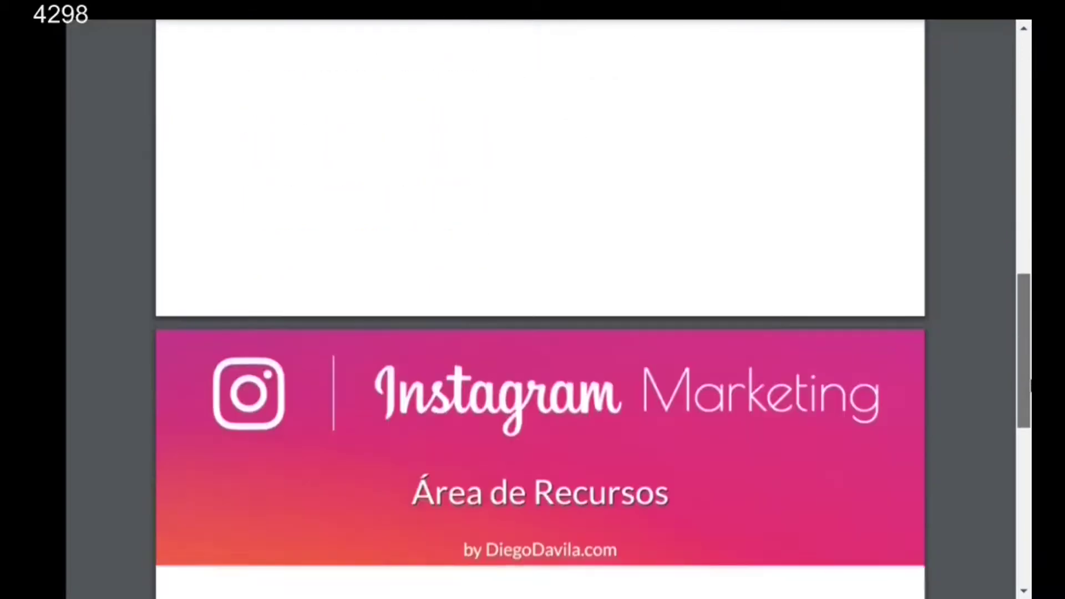
scroll(541, 310, down, 4)
scroll(541, 311, down, 1)
scroll(541, 311, down, 1)
scroll(541, 311, down, 1)
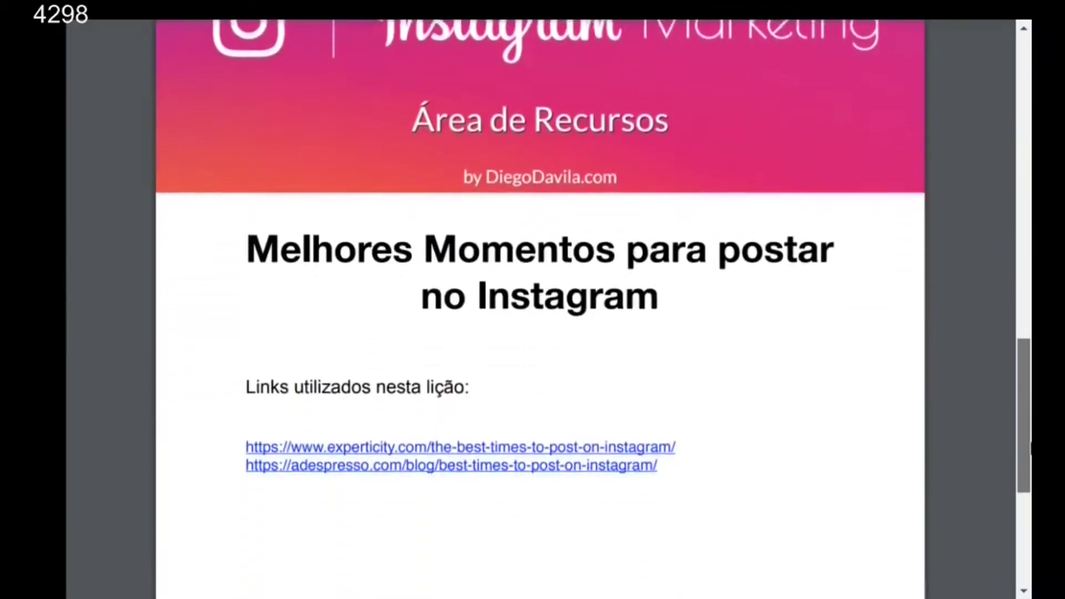
scroll(541, 311, down, 2)
scroll(541, 311, down, 1)
scroll(541, 310, up, 5)
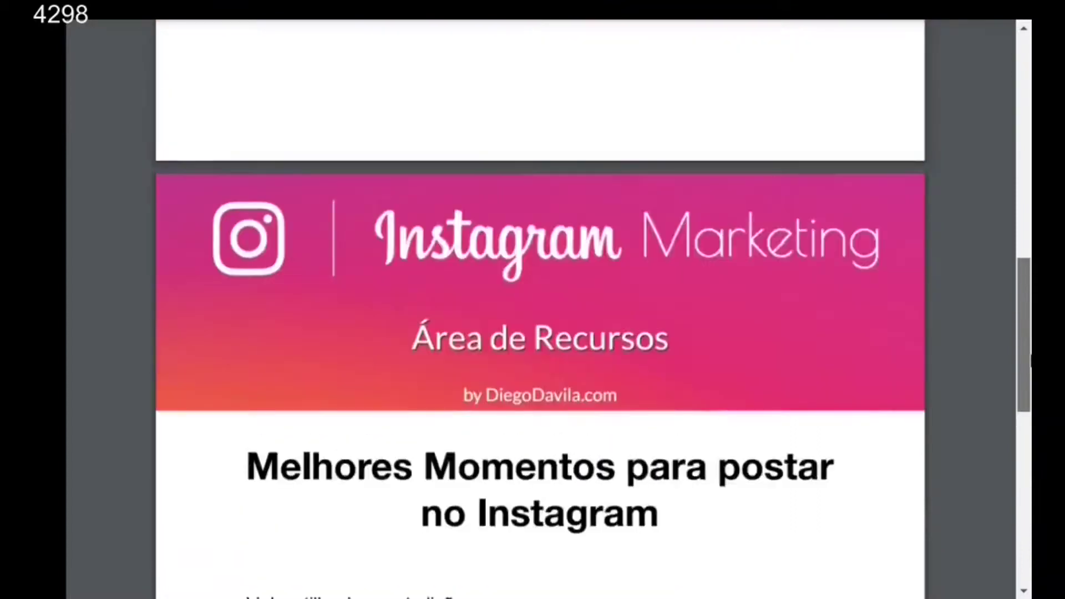
scroll(541, 311, up, 1)
drag(1030, 360, 1016, 558)
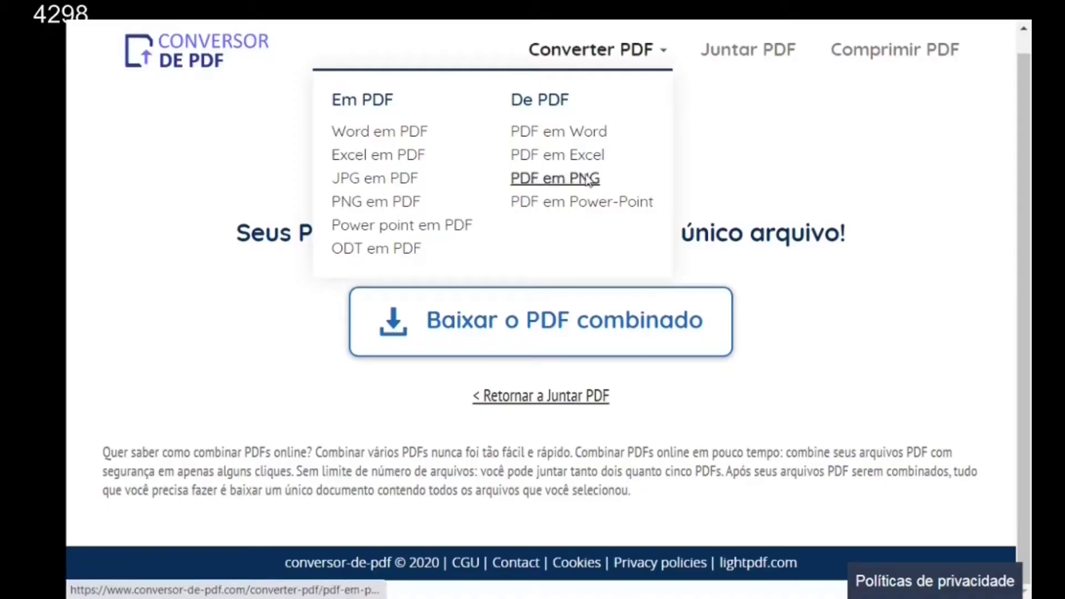
Upload LIVRO- CHURRASCO to the PDF em Power-Point converter, then open the downloaded LIVRO- CHURRASCO.pptx
click(549, 206)
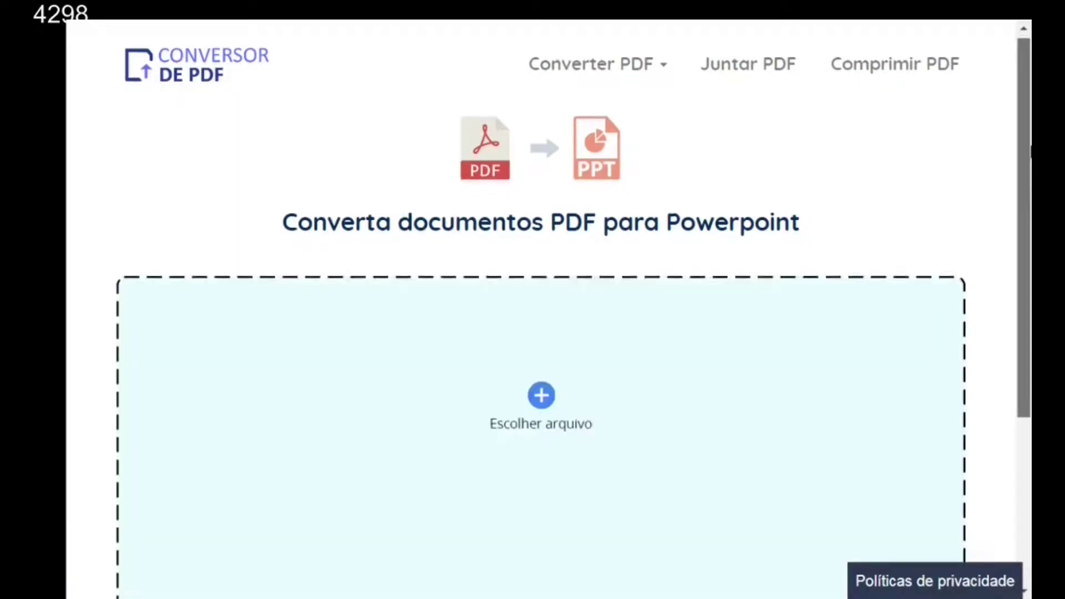
scroll(847, 288, down, 3)
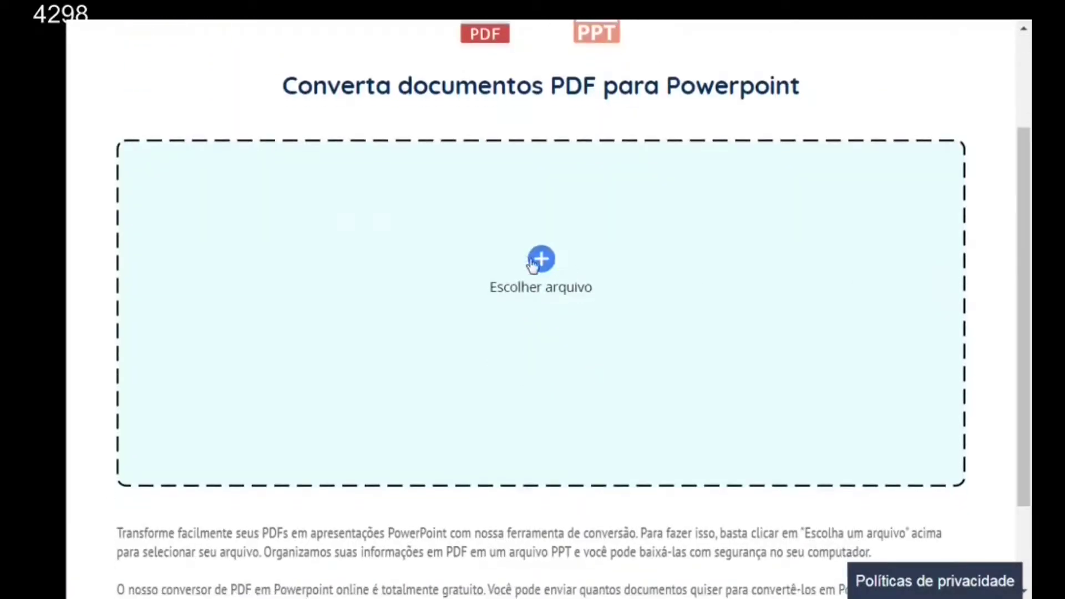
click(533, 264)
click(720, 230)
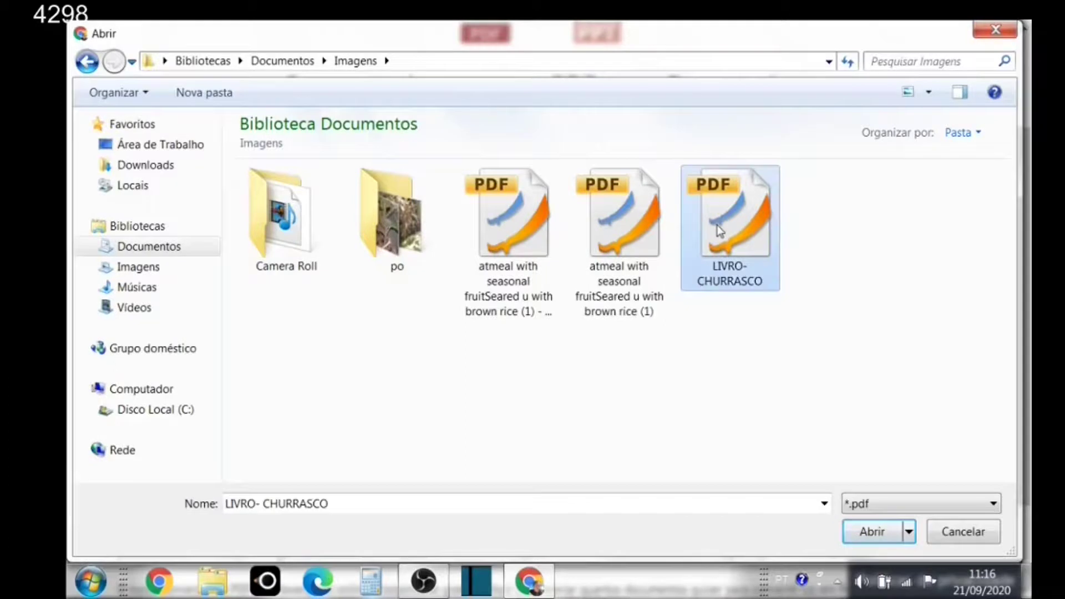
click(864, 531)
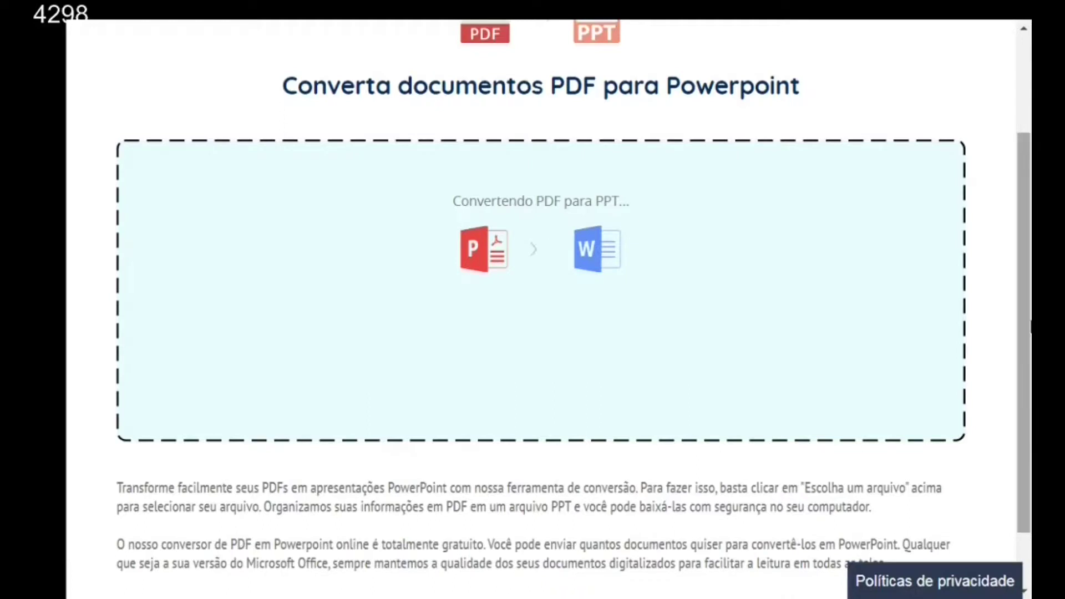
scroll(1030, 255, down, 2)
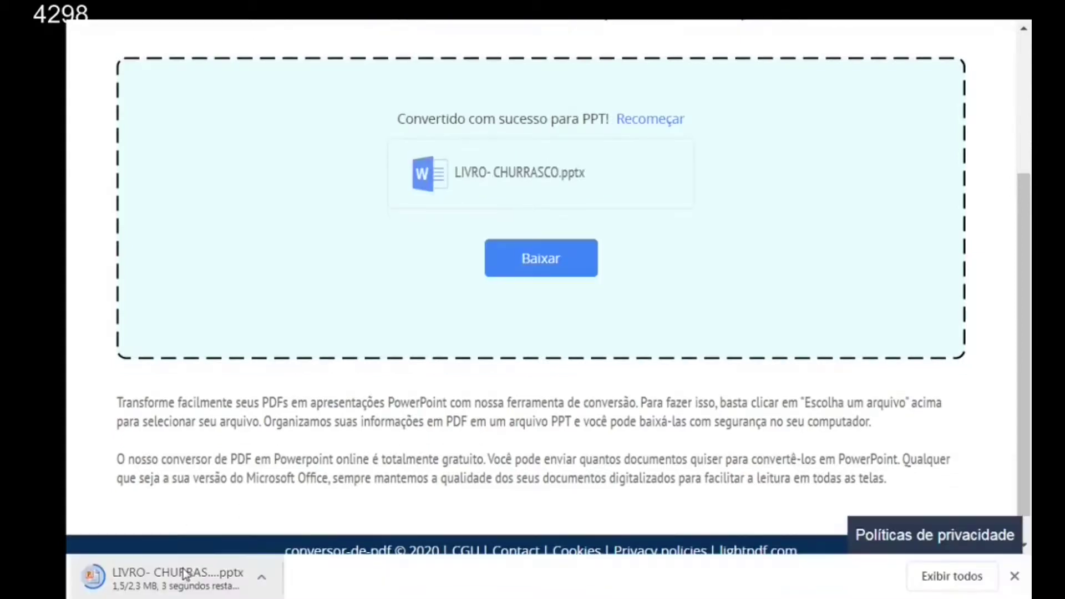
click(186, 575)
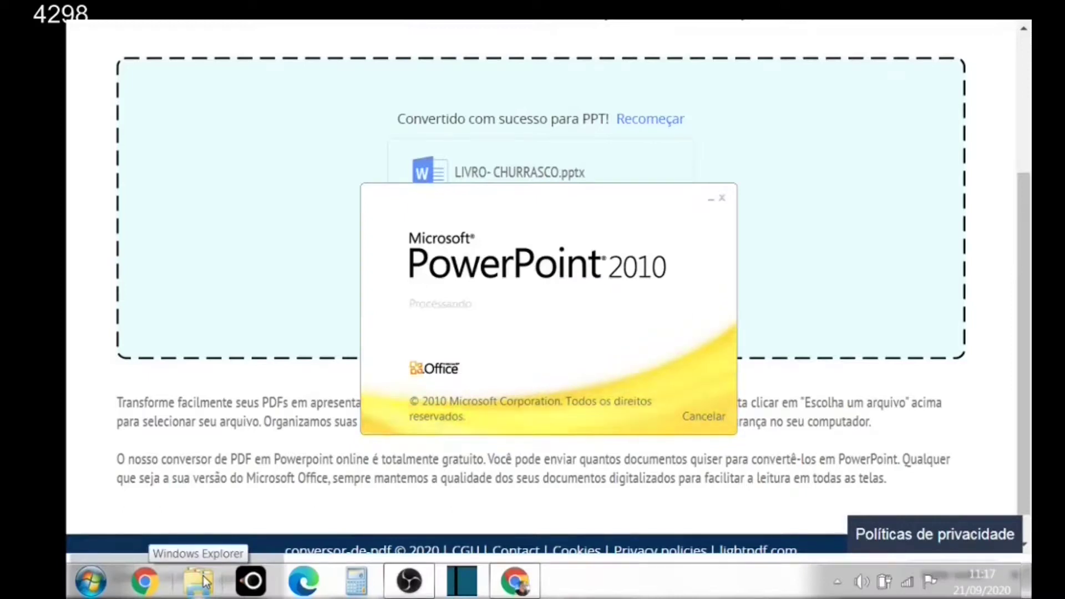
Step through slides 1 to 10, including Baby Beef, Bife de Tira and Costela de Novilho
key(Down)
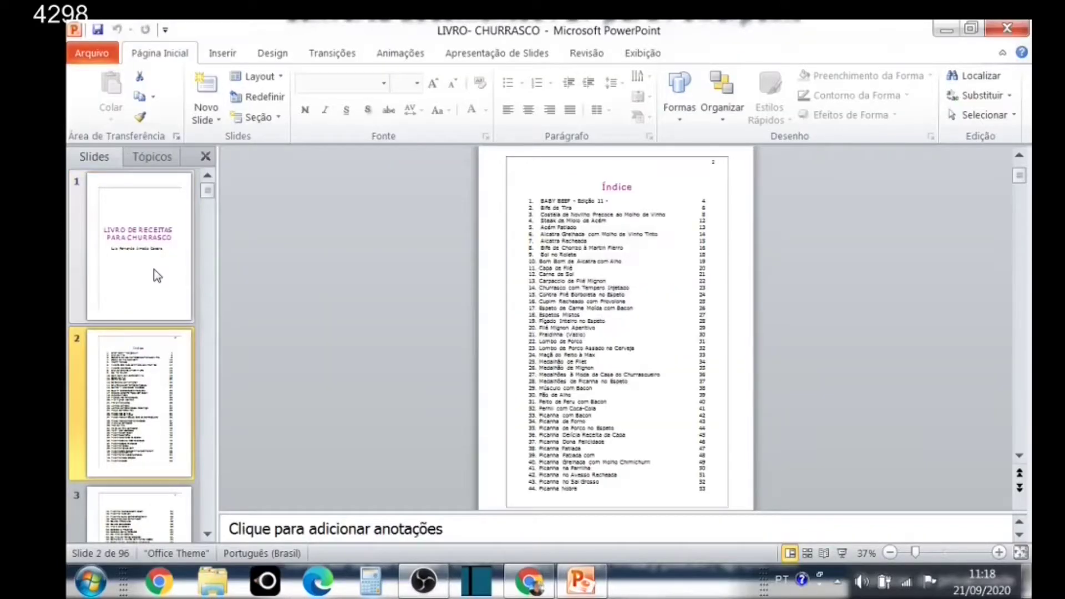
key(Down)
click(155, 269)
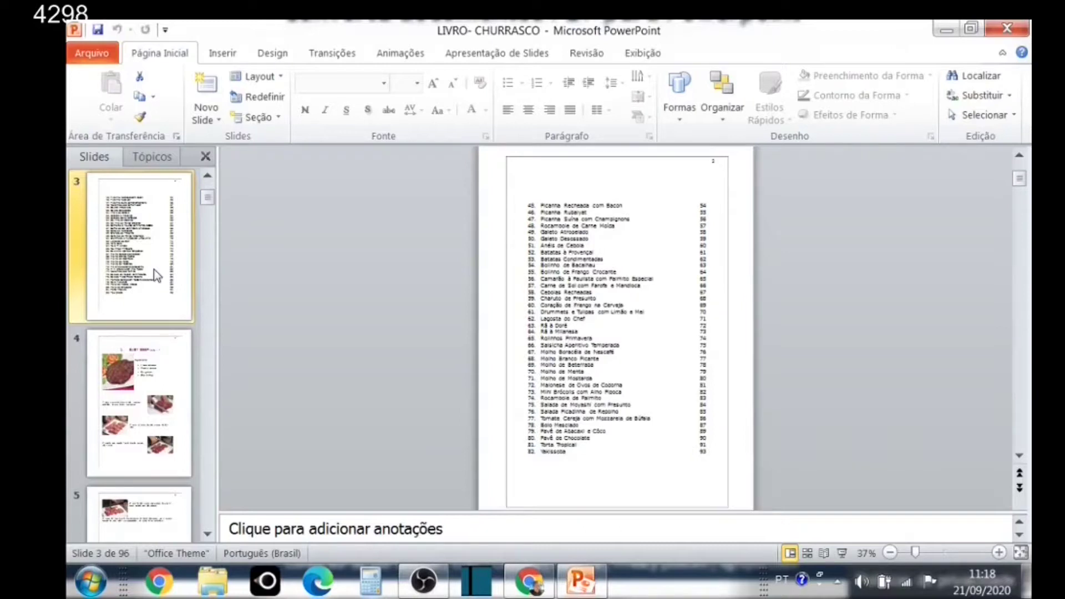
key(Down)
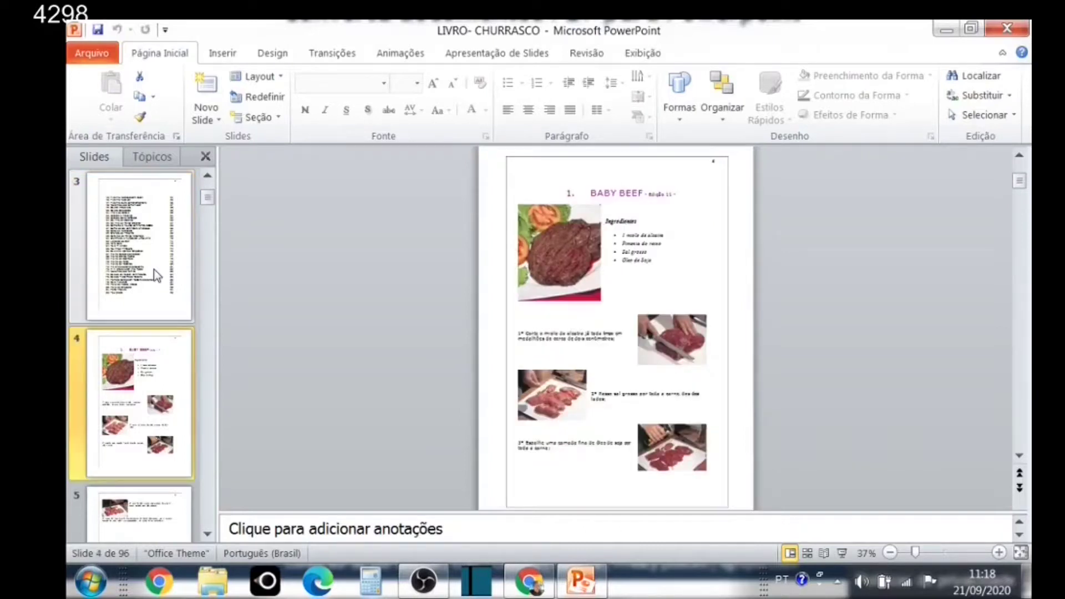
key(Down)
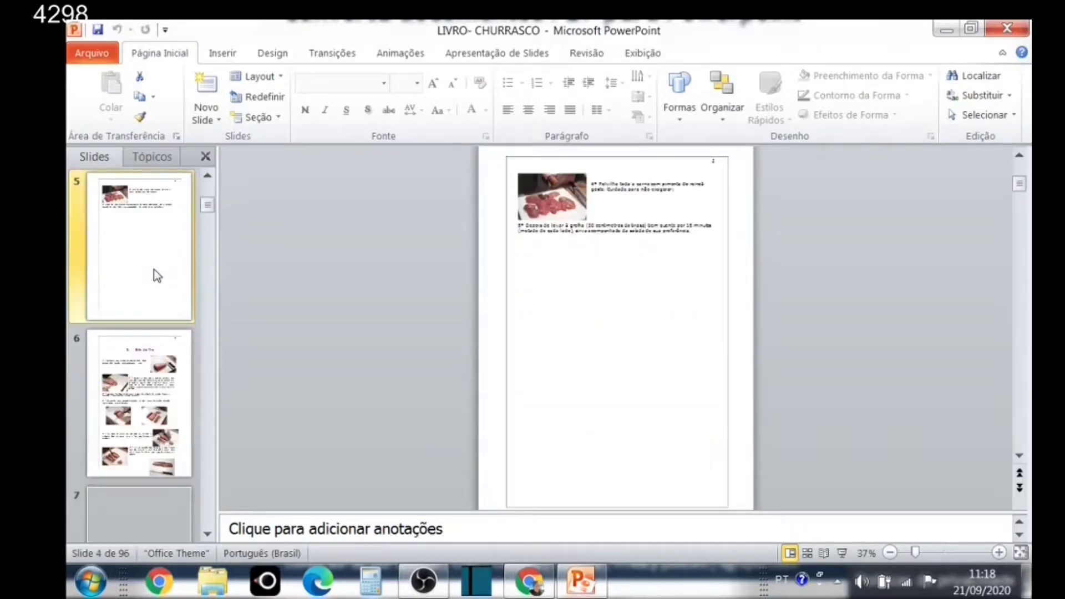
key(Down)
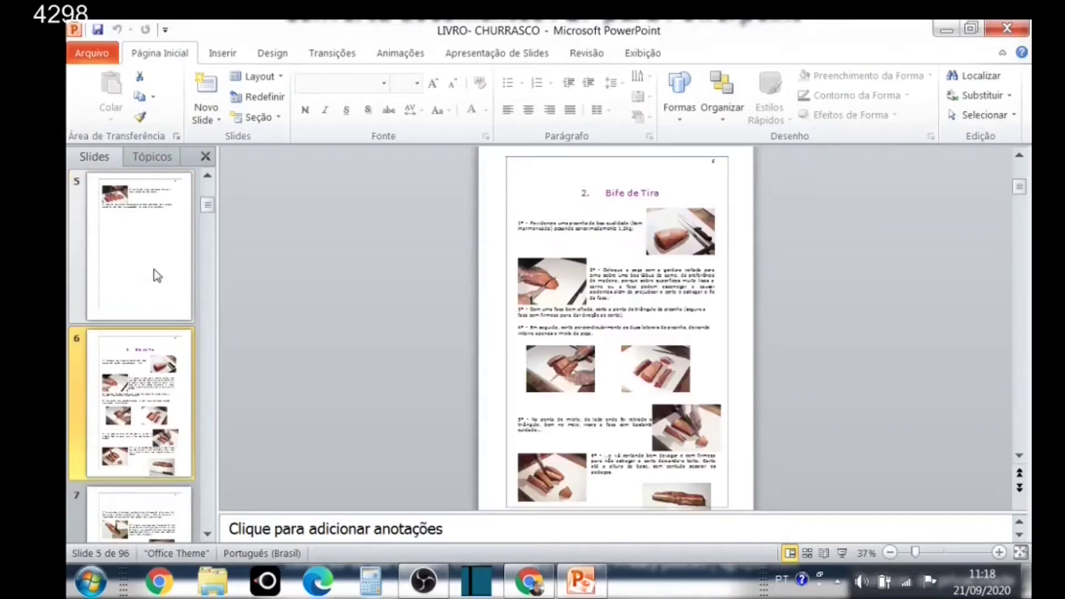
key(Down)
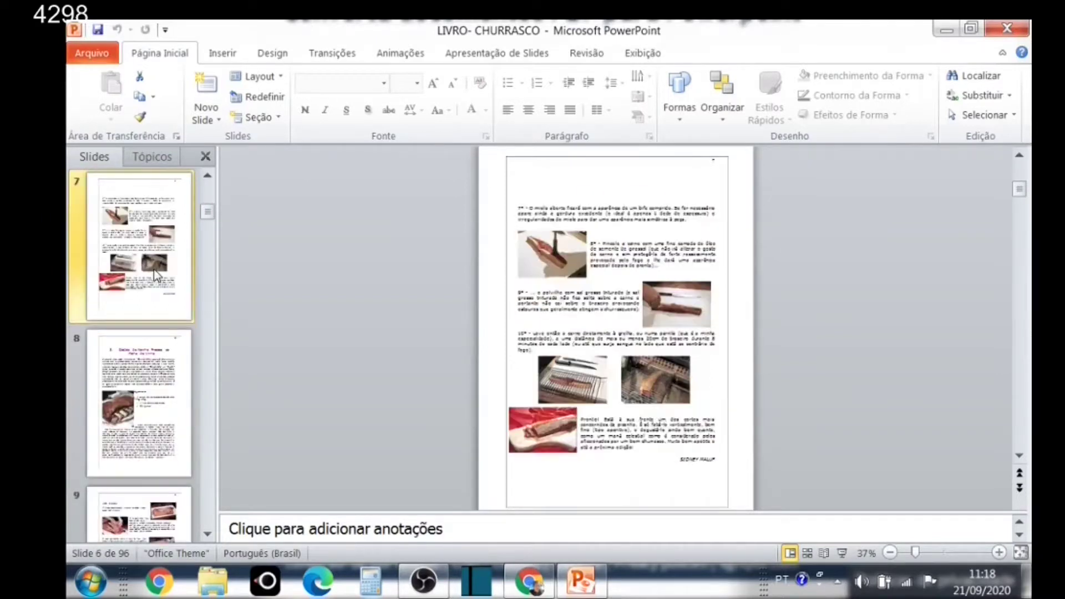
key(Down)
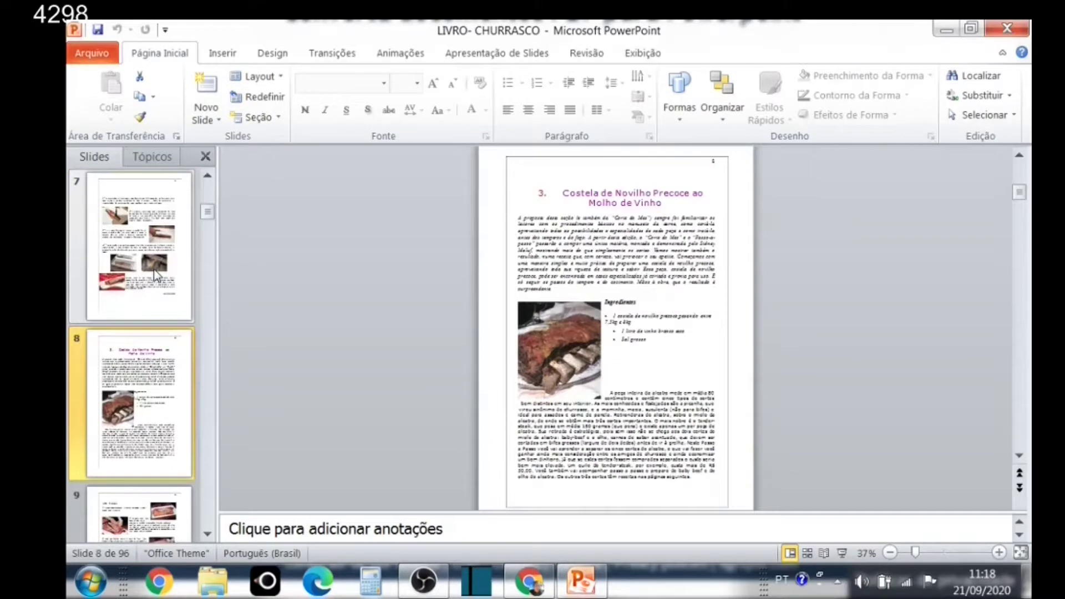
key(Down)
key(Down)
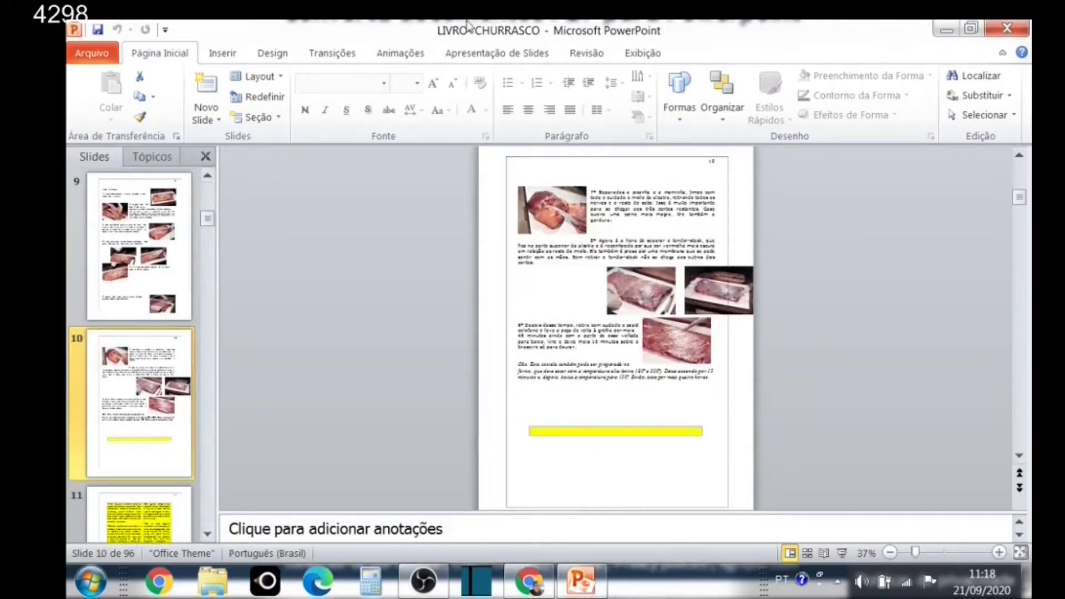
Close PowerPoint to return to the Convertido com sucesso para PPT! page
click(999, 35)
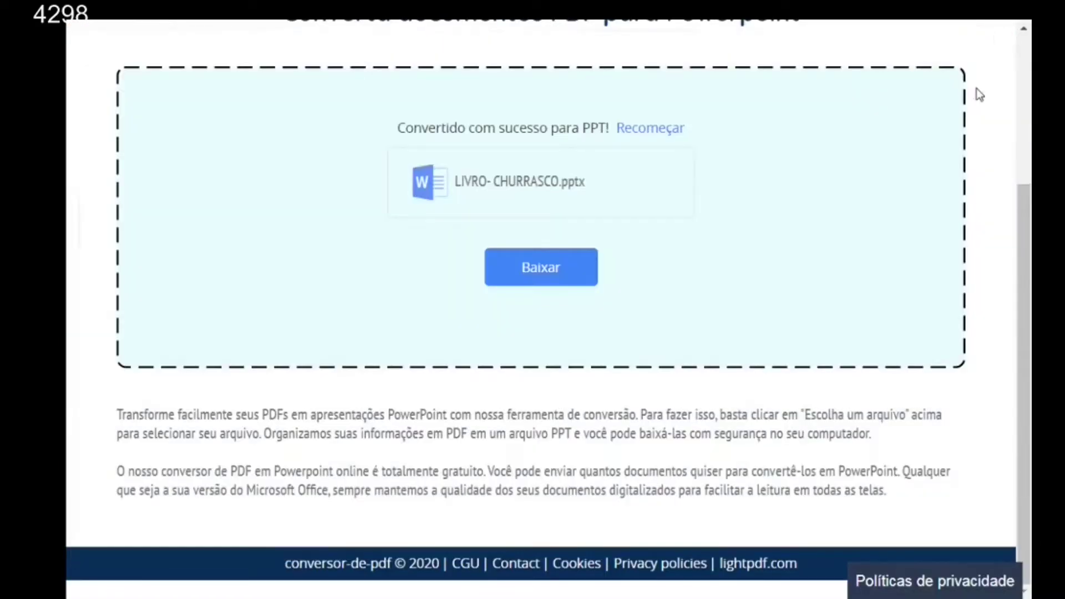